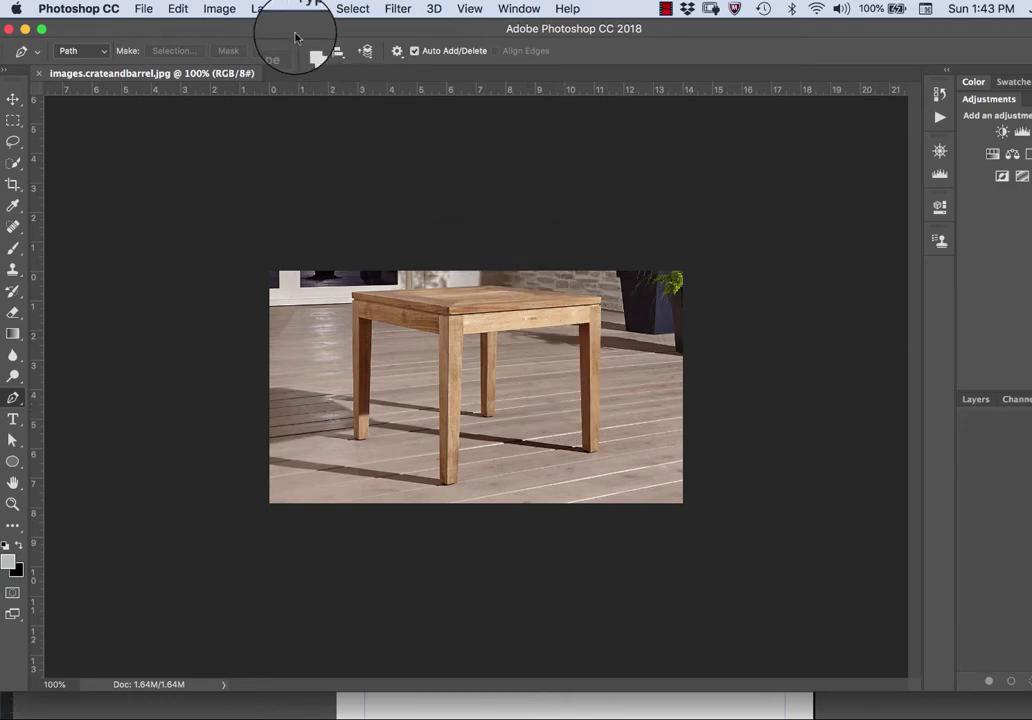
With the Pen tool in Path mode, trace the tabletop's back edges from its left corner to the notch below the right corner.
{"action": "left_click_drag", "start_coordinate": [320, 31], "coordinate": [329, 31]}
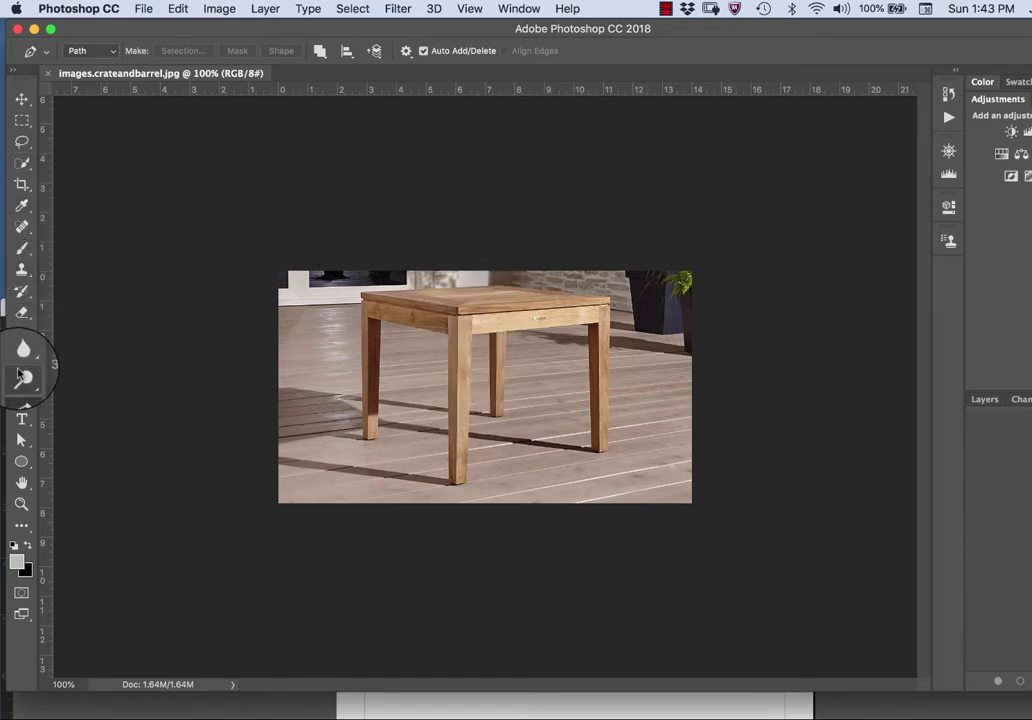
{"action": "left_click", "coordinate": [108, 50]}
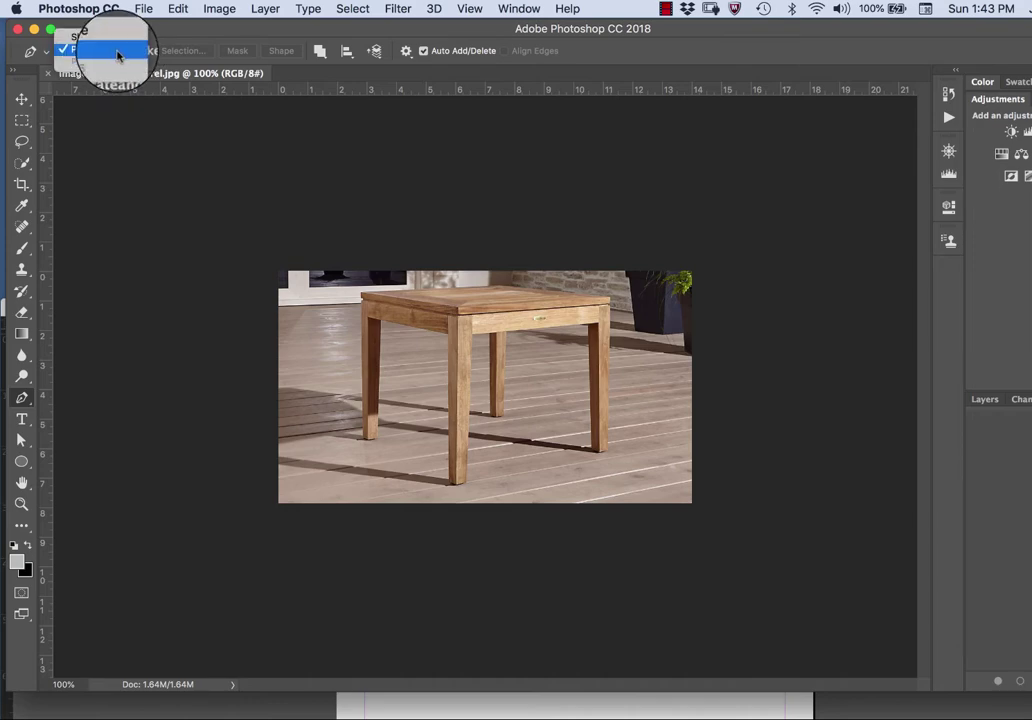
{"action": "left_click", "coordinate": [98, 52]}
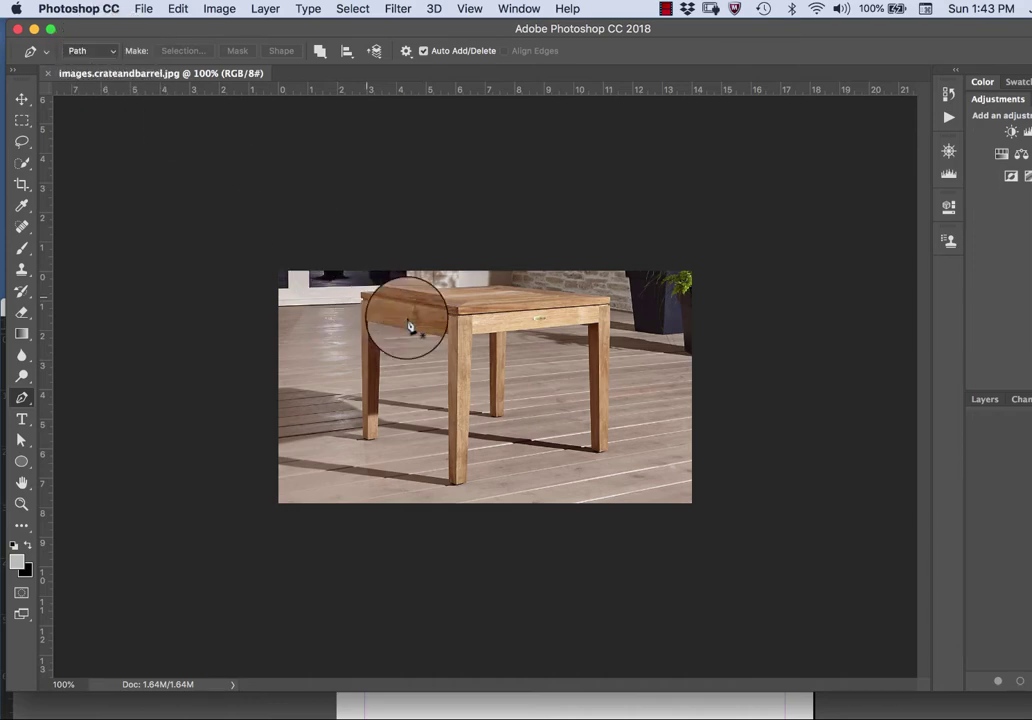
{"action": "key", "text": "super+equal"}
{"action": "key", "text": "super+equal"}
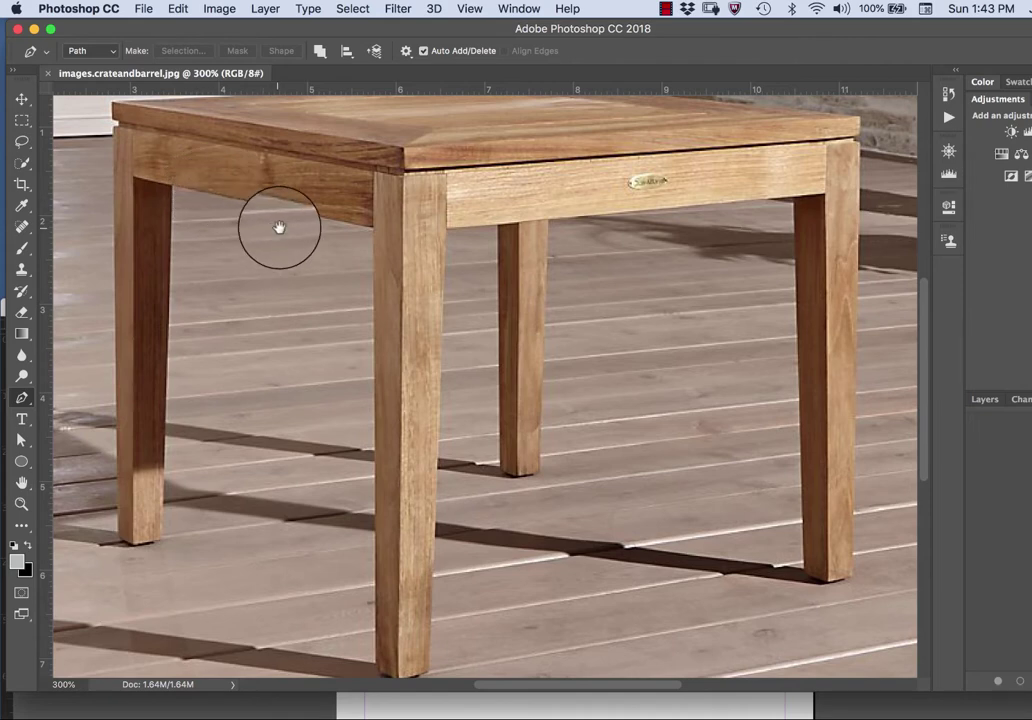
{"action": "left_click_drag", "start_coordinate": [279, 228], "coordinate": [276, 323]}
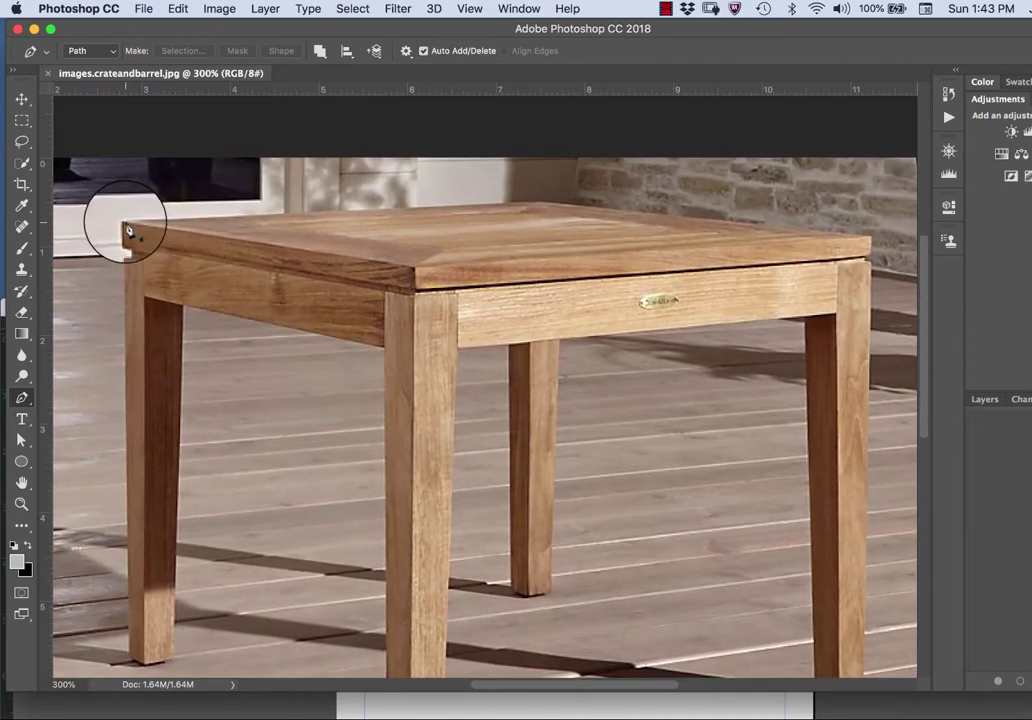
{"action": "left_click", "coordinate": [866, 231]}
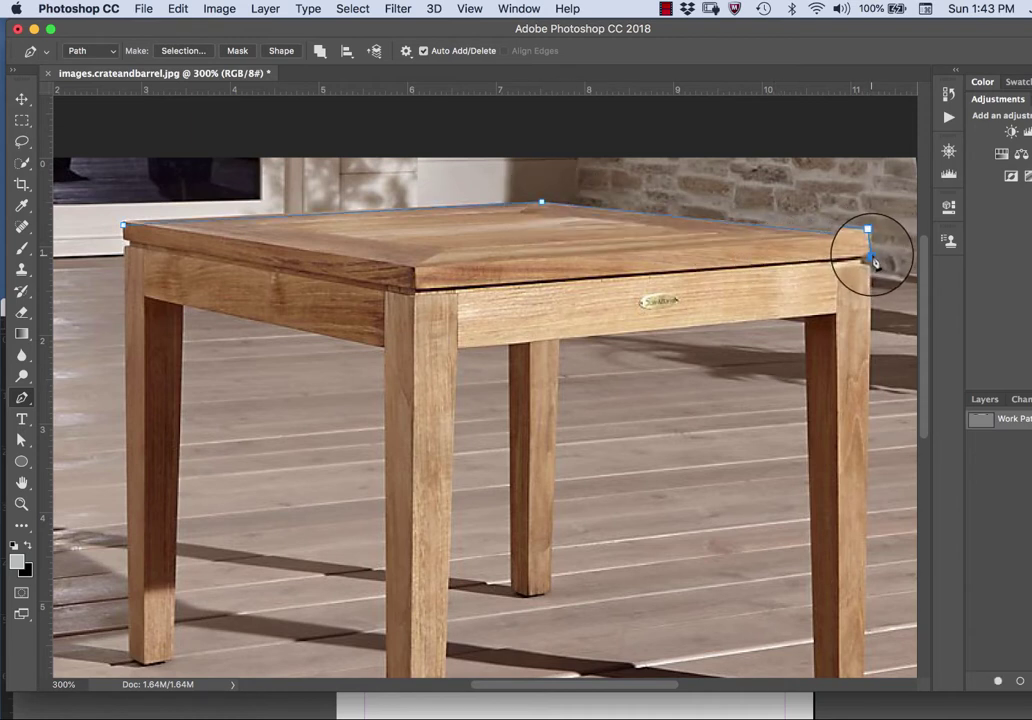
{"action": "left_click_drag", "start_coordinate": [874, 262], "coordinate": [869, 262]}
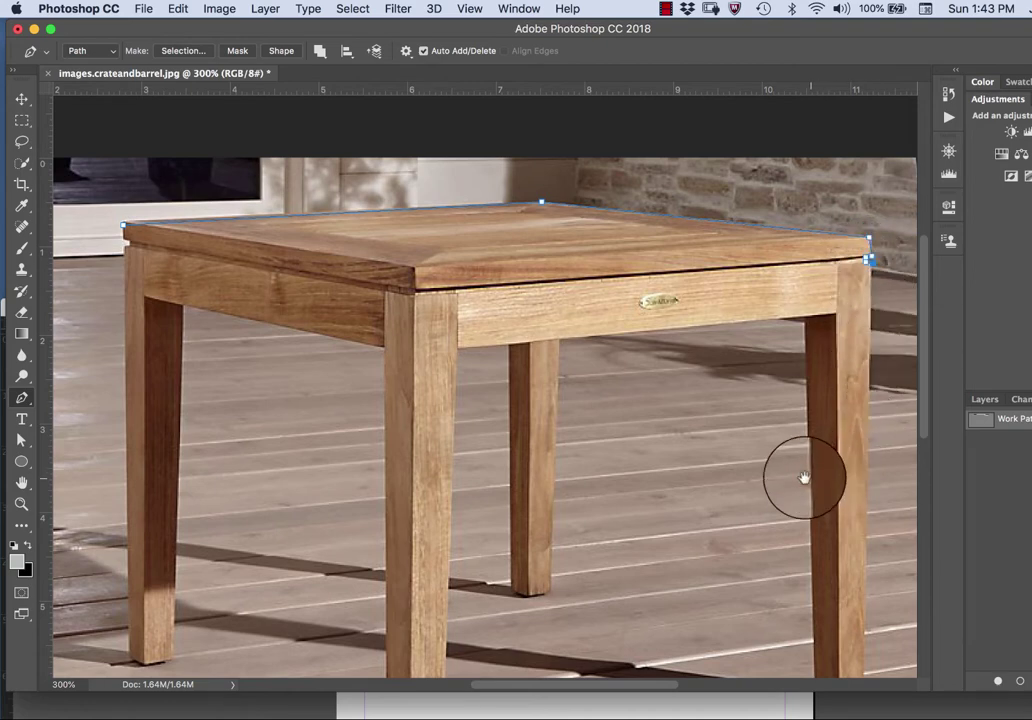
Continue the path down the right leg, around its foot and back up its inner edge.
{"action": "scroll", "coordinate": [804, 478], "scroll_direction": "down", "scroll_amount": 5}
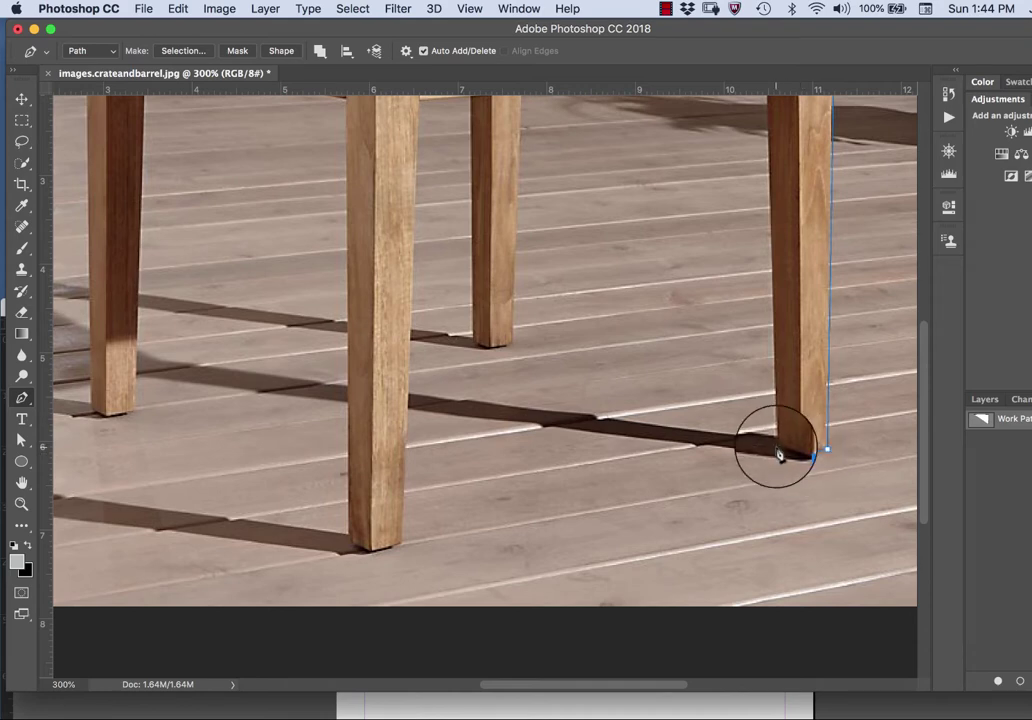
{"action": "scroll", "coordinate": [684, 300], "scroll_direction": "up", "scroll_amount": 3}
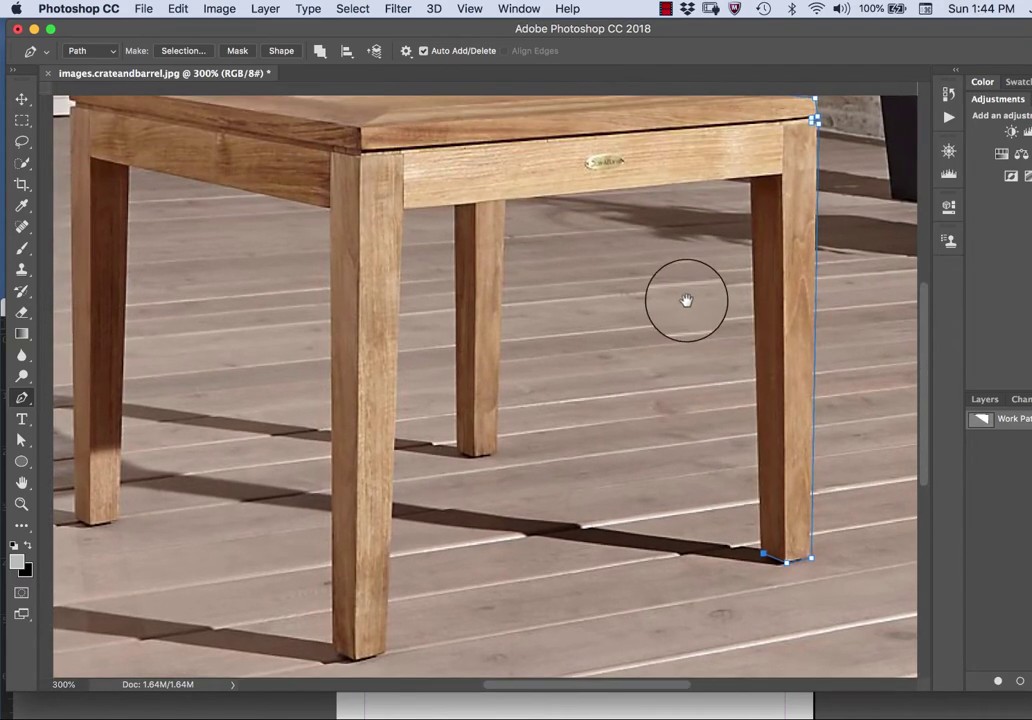
{"action": "left_click", "coordinate": [755, 200]}
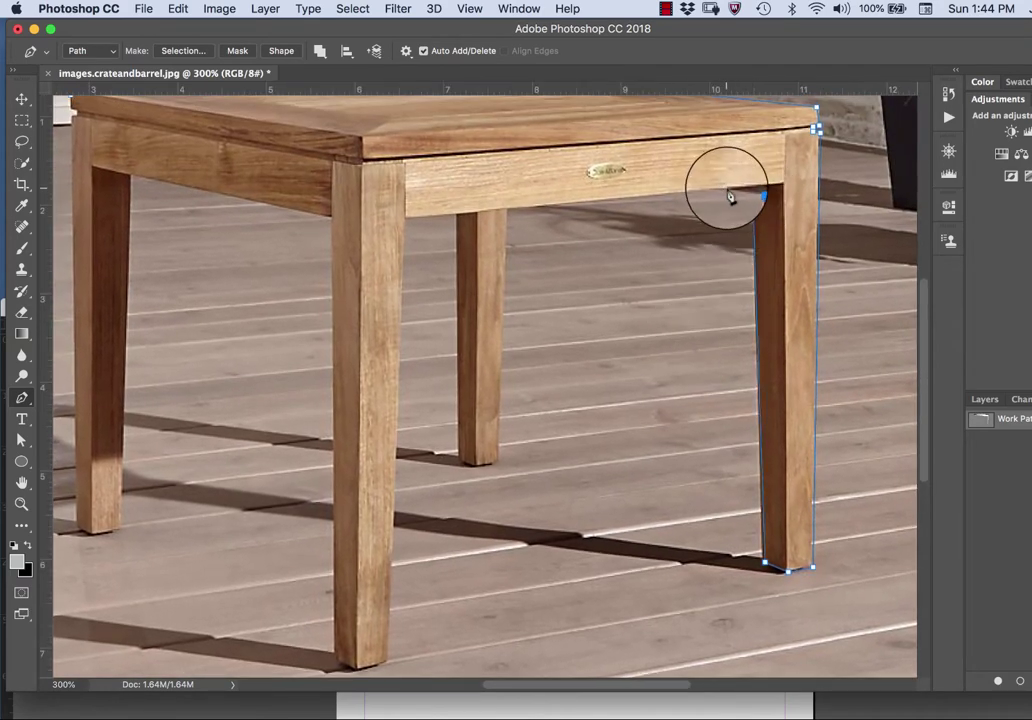
Extend the path along the underside of the front apron and around the back leg.
{"action": "left_click", "coordinate": [727, 189]}
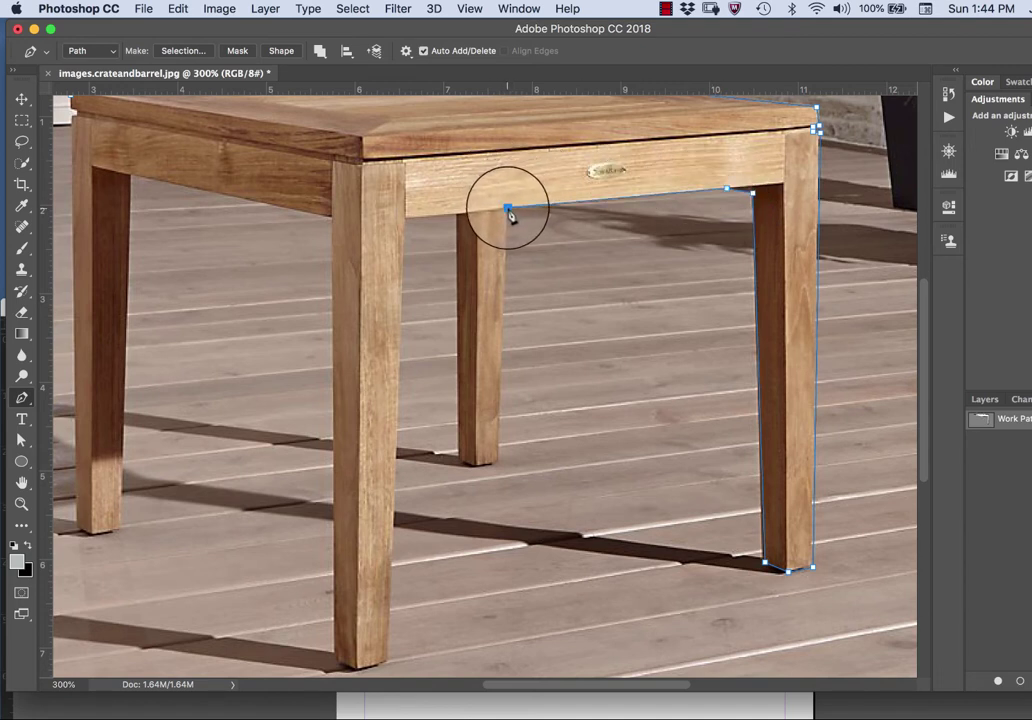
{"action": "left_click", "coordinate": [489, 468]}
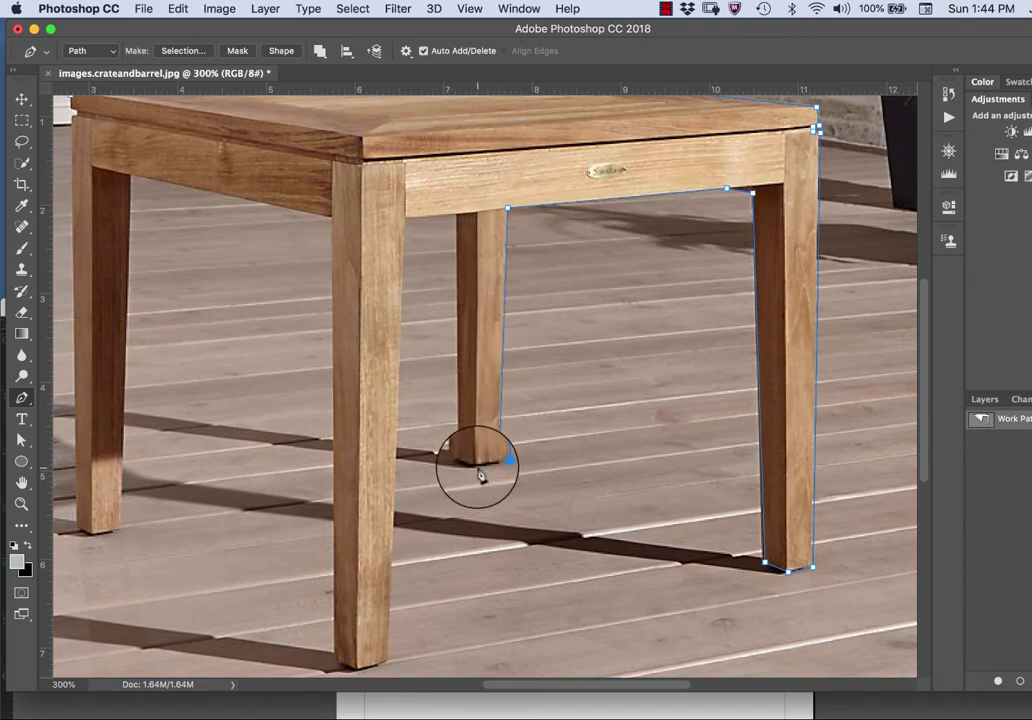
{"action": "left_click", "coordinate": [461, 462]}
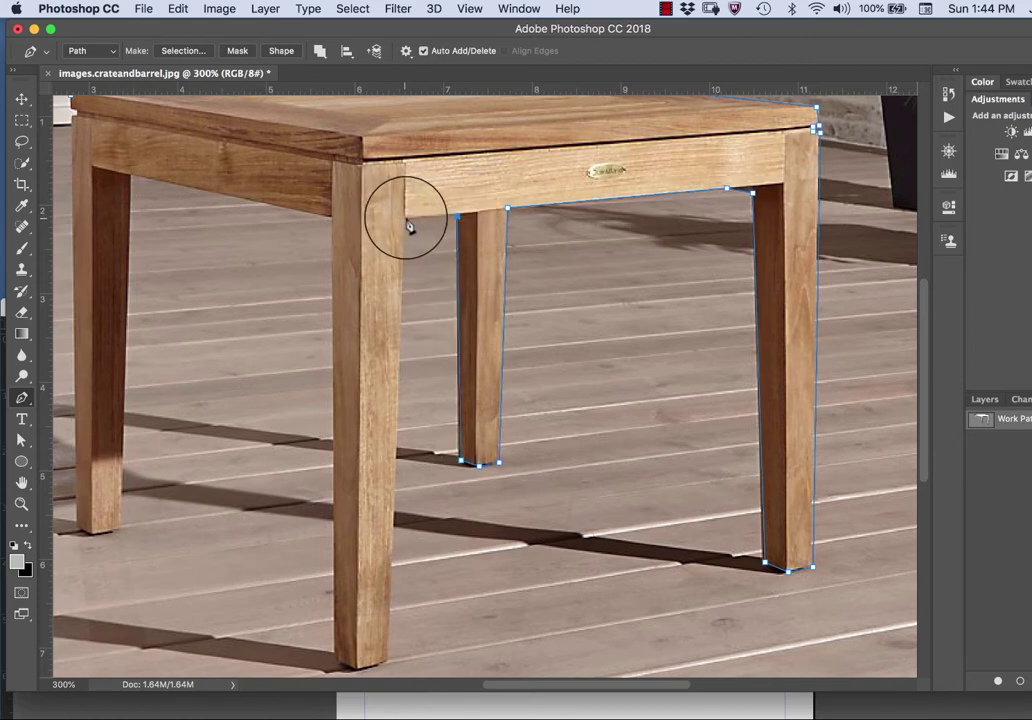
Trace the front leg's right edge from the apron down and around its foot.
{"action": "scroll", "coordinate": [452, 452], "scroll_direction": "down", "scroll_amount": 5}
{"action": "scroll", "coordinate": [452, 452], "scroll_direction": "left", "scroll_amount": 2}
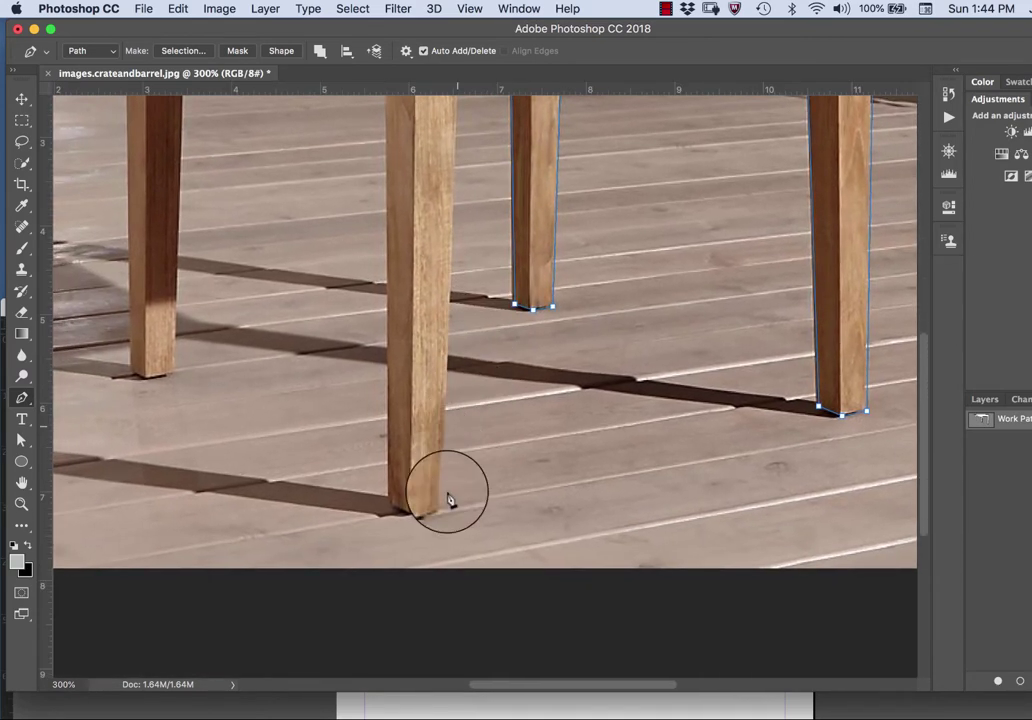
{"action": "left_click", "coordinate": [441, 507]}
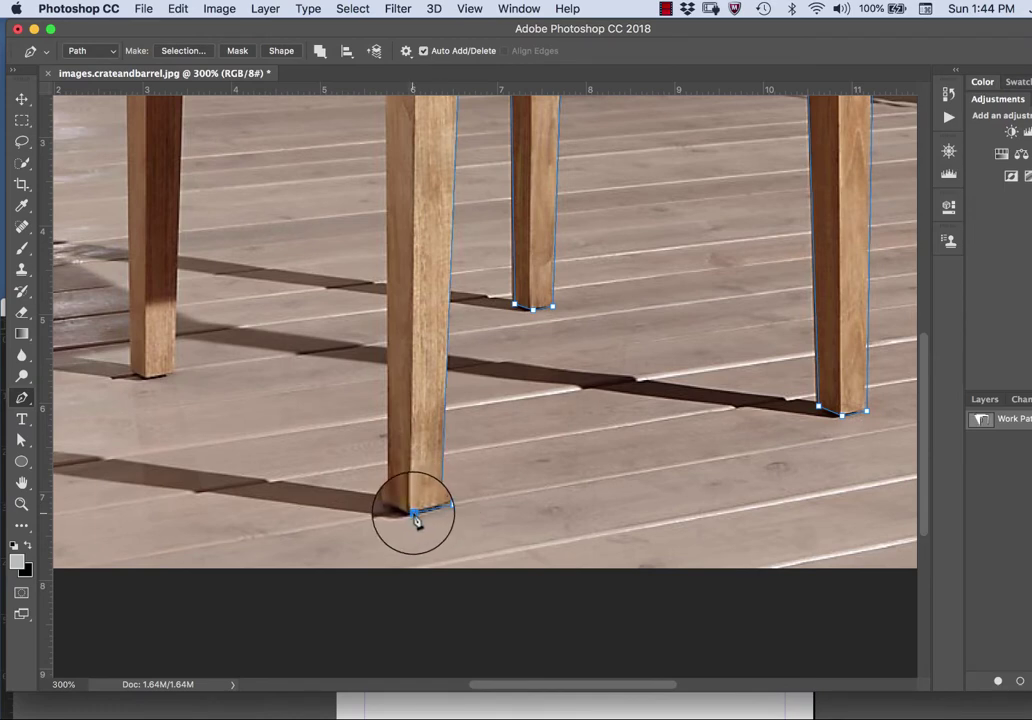
{"action": "left_click", "coordinate": [424, 515]}
{"action": "scroll", "coordinate": [329, 300], "scroll_direction": "up", "scroll_amount": 7}
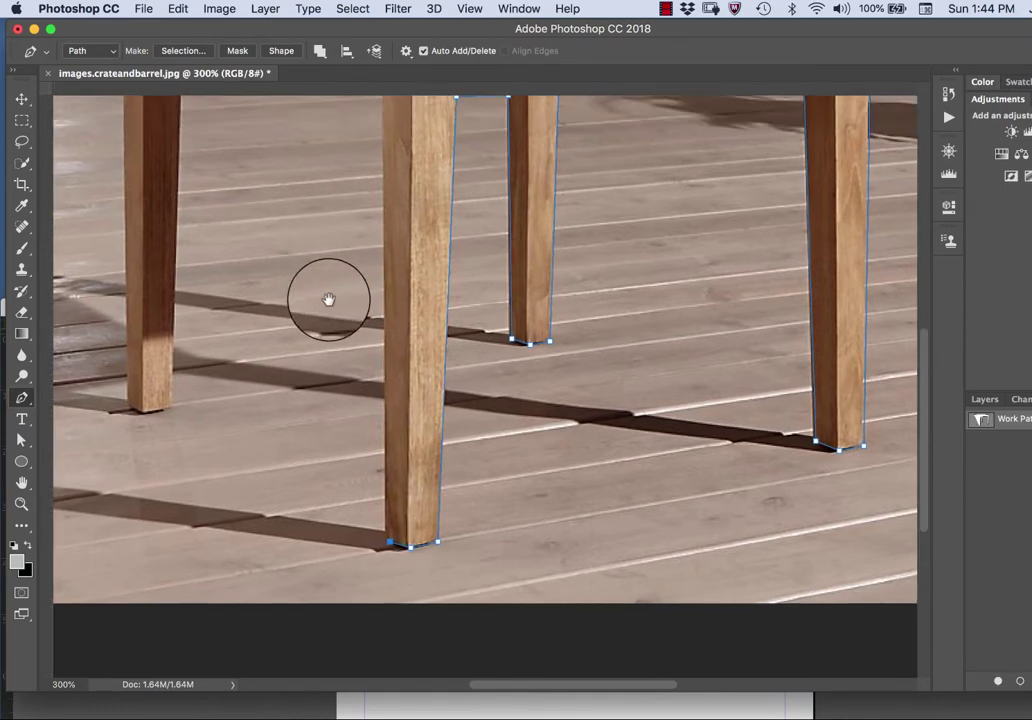
{"action": "scroll", "coordinate": [329, 300], "scroll_direction": "left", "scroll_amount": 1}
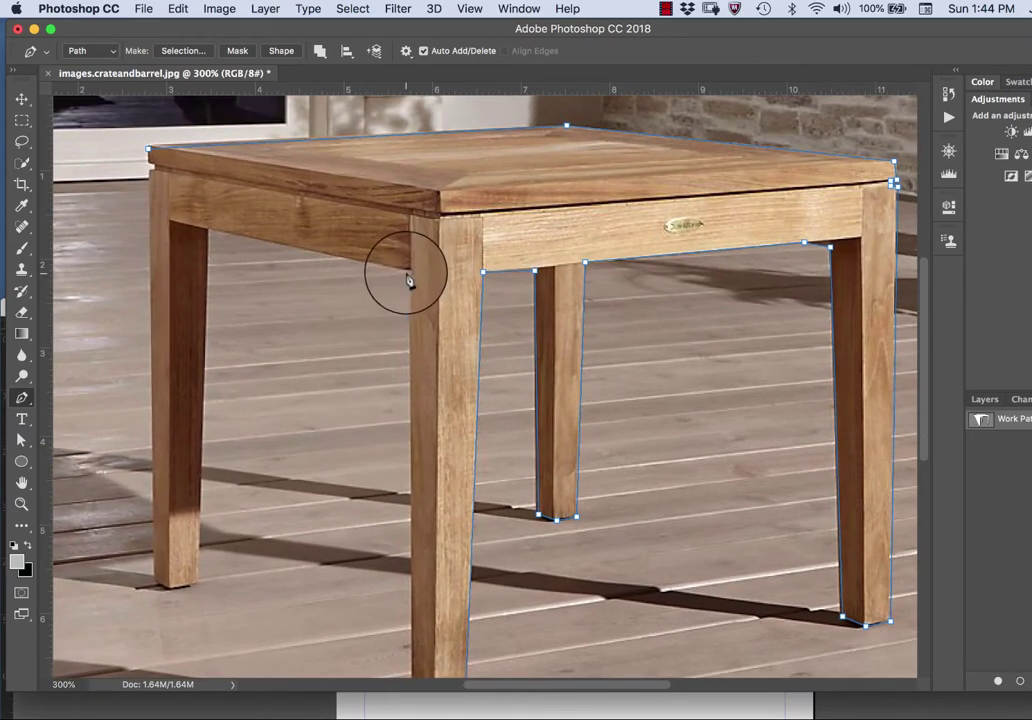
Trace the front leg's left edge, the side apron and the left leg, closing the path at the tabletop's left corner.
{"action": "left_click", "coordinate": [407, 272]}
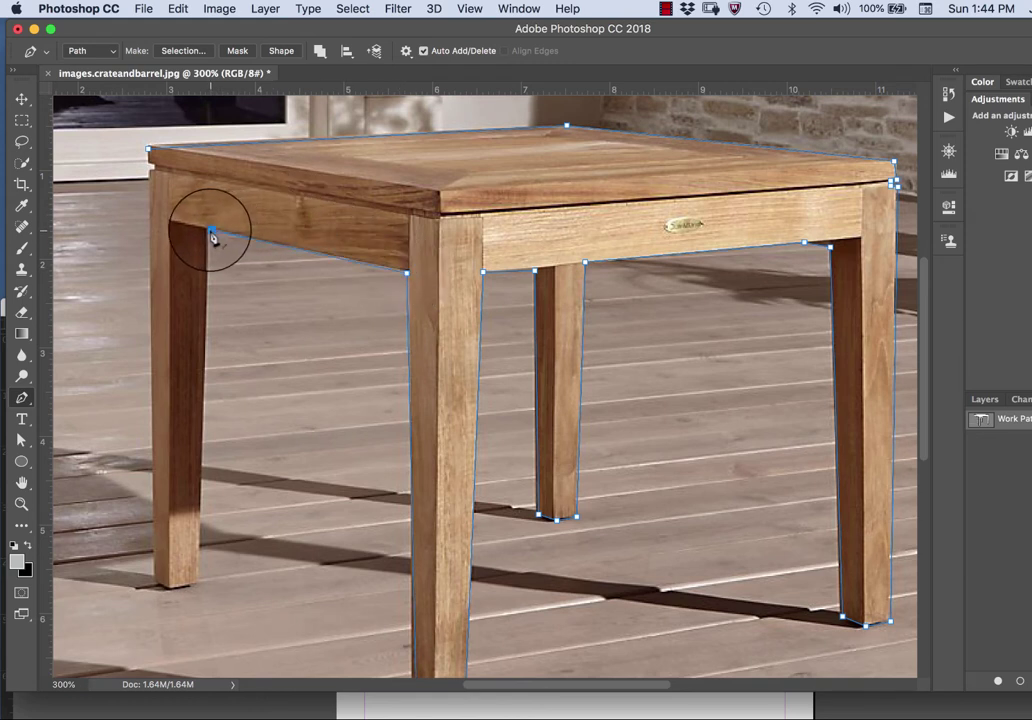
{"action": "left_click", "coordinate": [204, 580]}
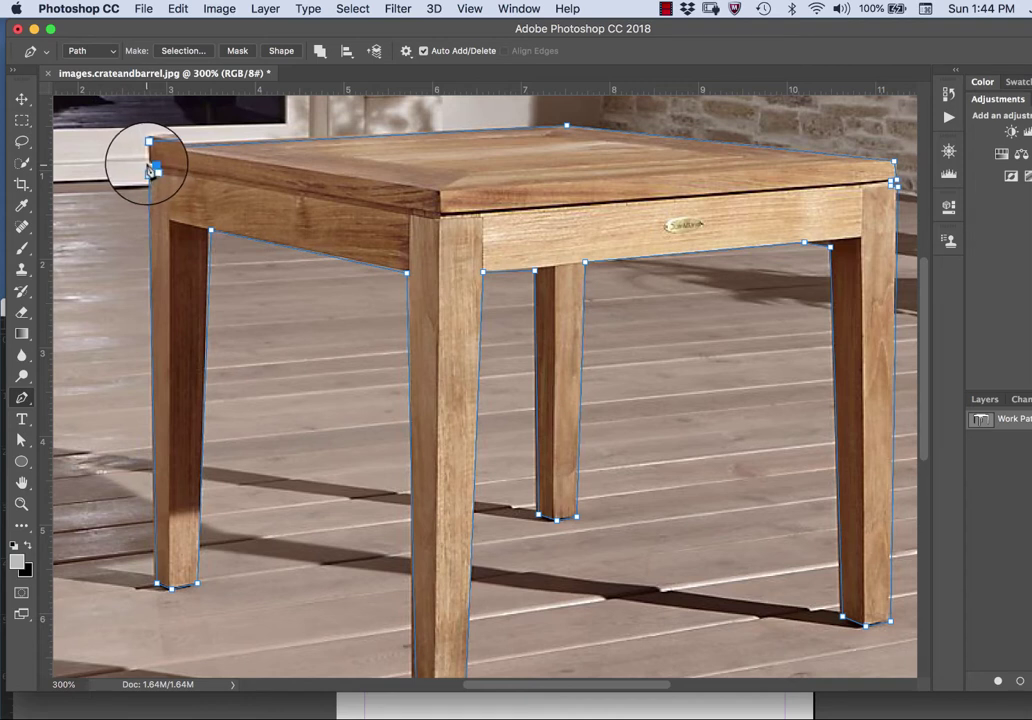
{"action": "left_click", "coordinate": [150, 152]}
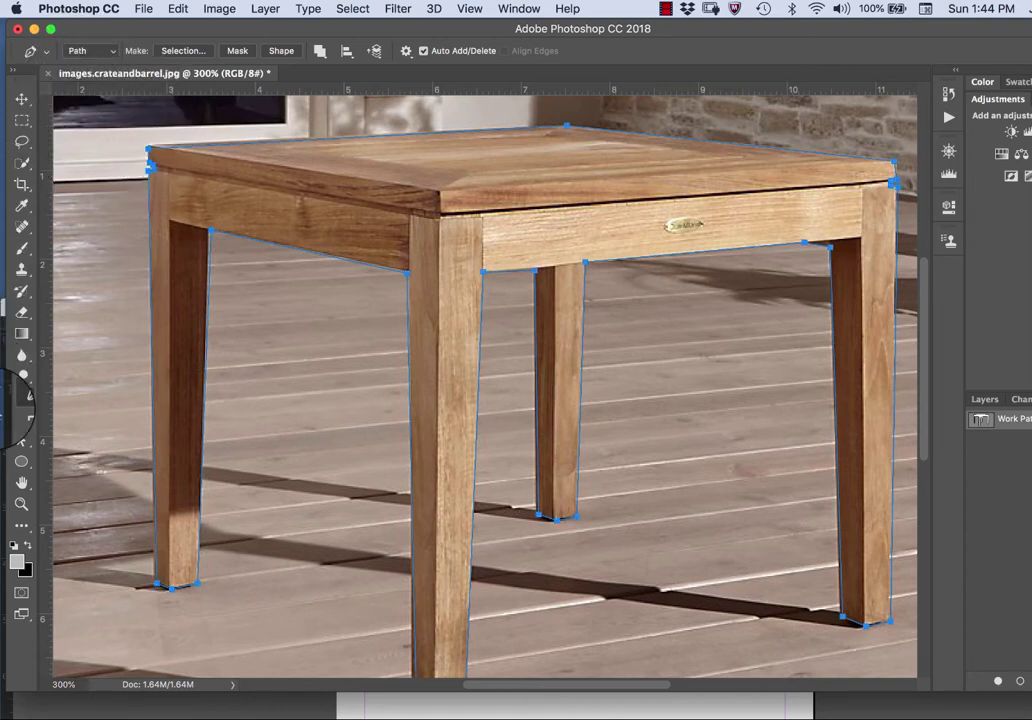
Use the Direct Selection tool to fit the path's anchor point where the back leg meets the apron.
{"action": "left_click", "coordinate": [21, 440]}
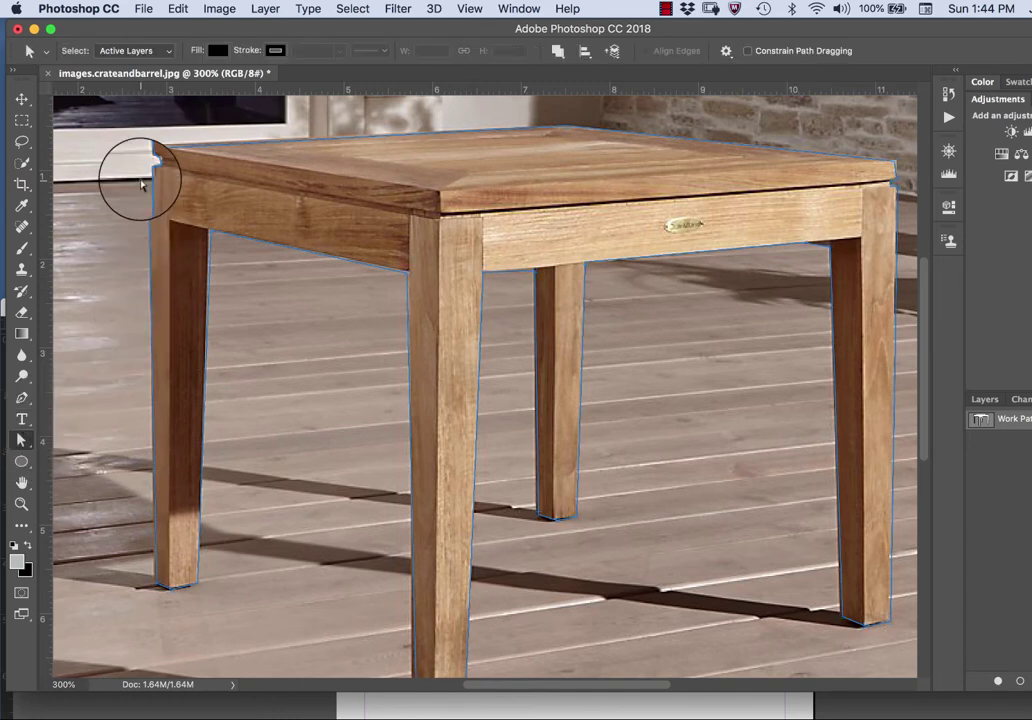
{"action": "key", "text": "super+plus"}
{"action": "key", "text": "super+plus"}
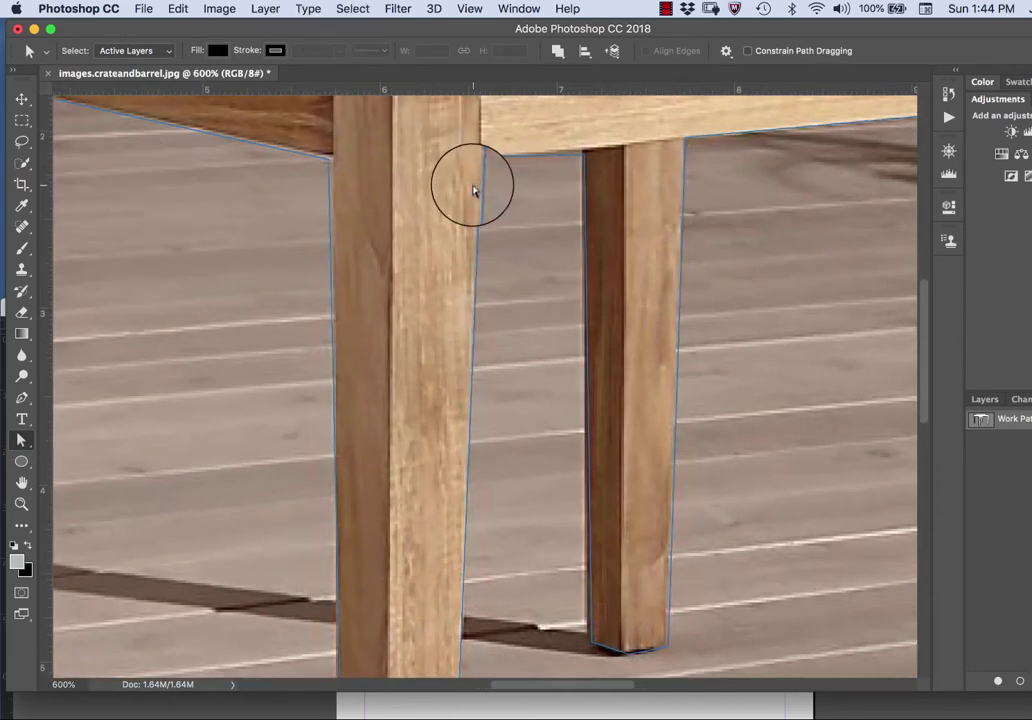
{"action": "left_click_drag", "start_coordinate": [405, 250], "coordinate": [334, 318]}
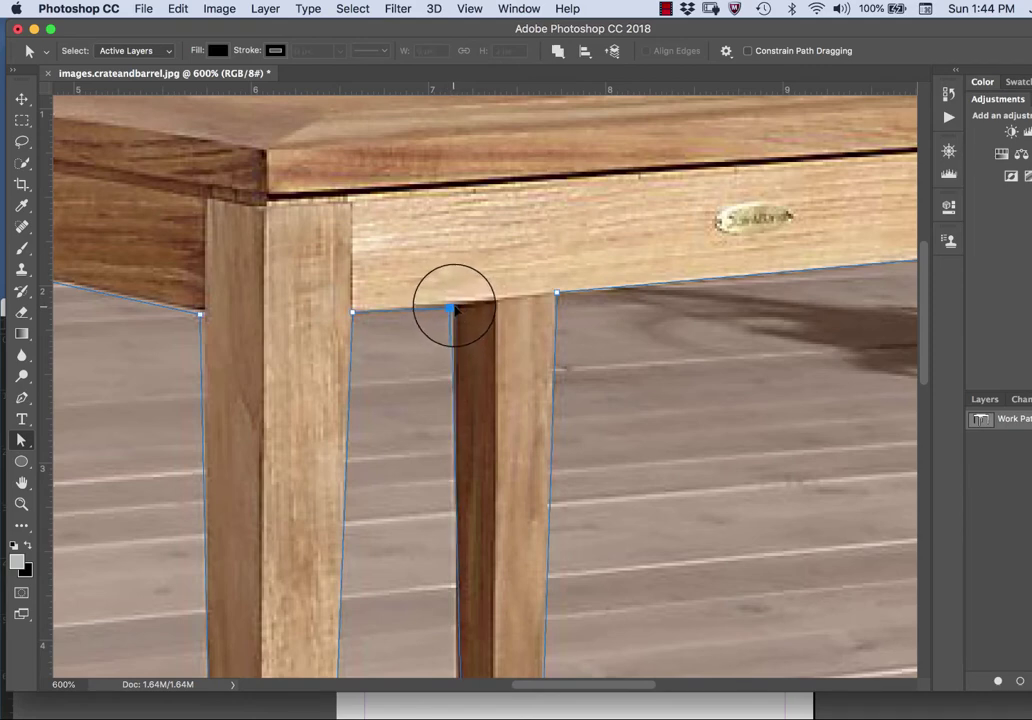
Fit the path's anchor points to the tabletop's right corner and the notch beneath it.
{"action": "left_click_drag", "start_coordinate": [501, 315], "coordinate": [260, 320]}
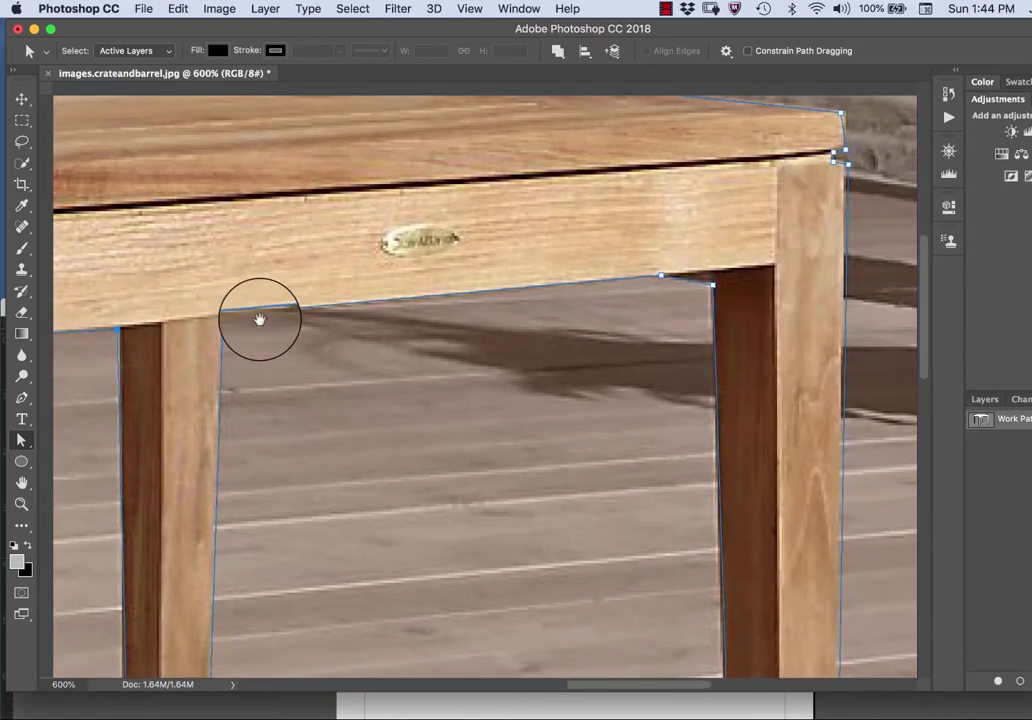
{"action": "scroll", "coordinate": [480, 326], "scroll_direction": "up", "scroll_amount": 5}
{"action": "scroll", "coordinate": [480, 326], "scroll_direction": "right", "scroll_amount": 4}
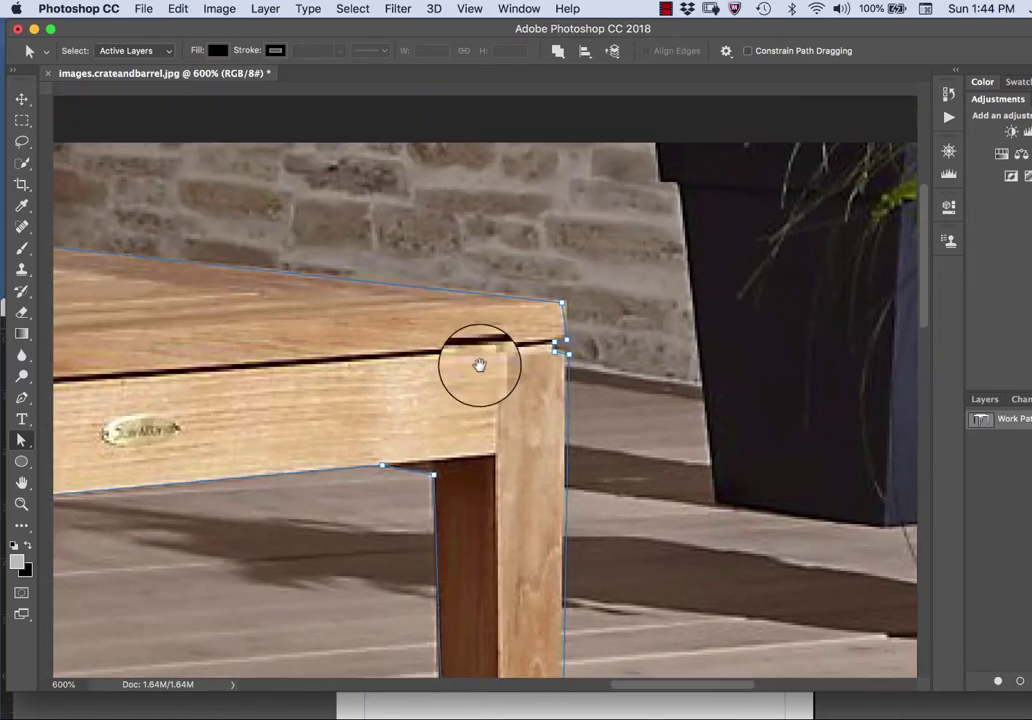
{"action": "left_click_drag", "start_coordinate": [564, 350], "coordinate": [569, 354]}
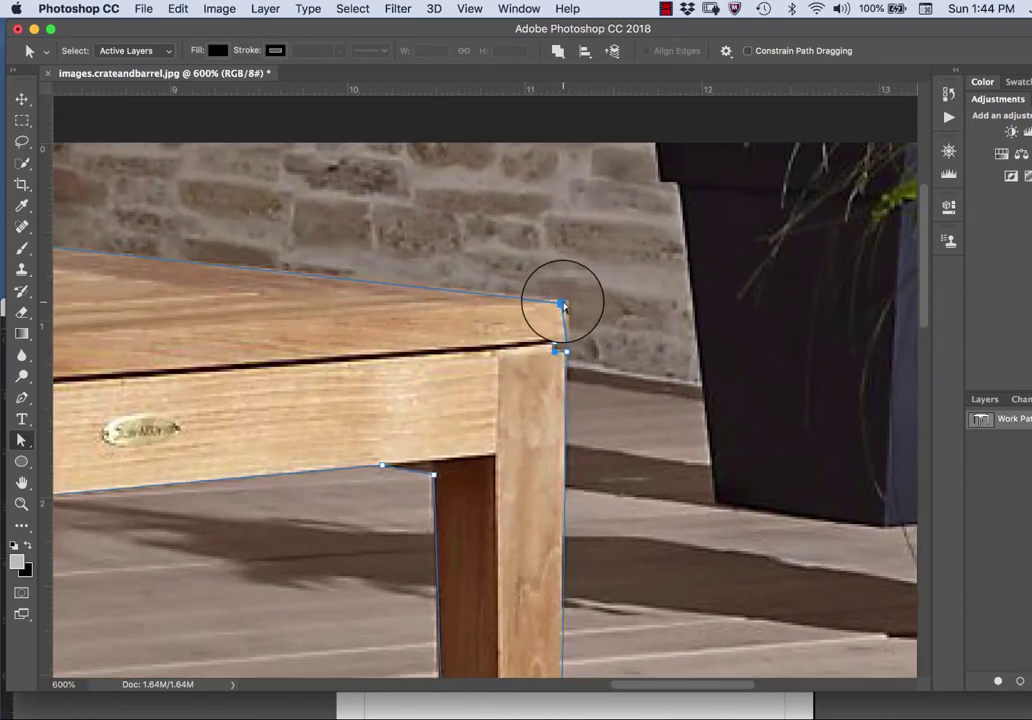
Fit the path's anchor points to the tabletop's left corner and the notch beneath it.
{"action": "scroll", "coordinate": [535, 359], "scroll_direction": "left", "scroll_amount": 8}
{"action": "scroll", "coordinate": [535, 359], "scroll_direction": "up", "scroll_amount": 2}
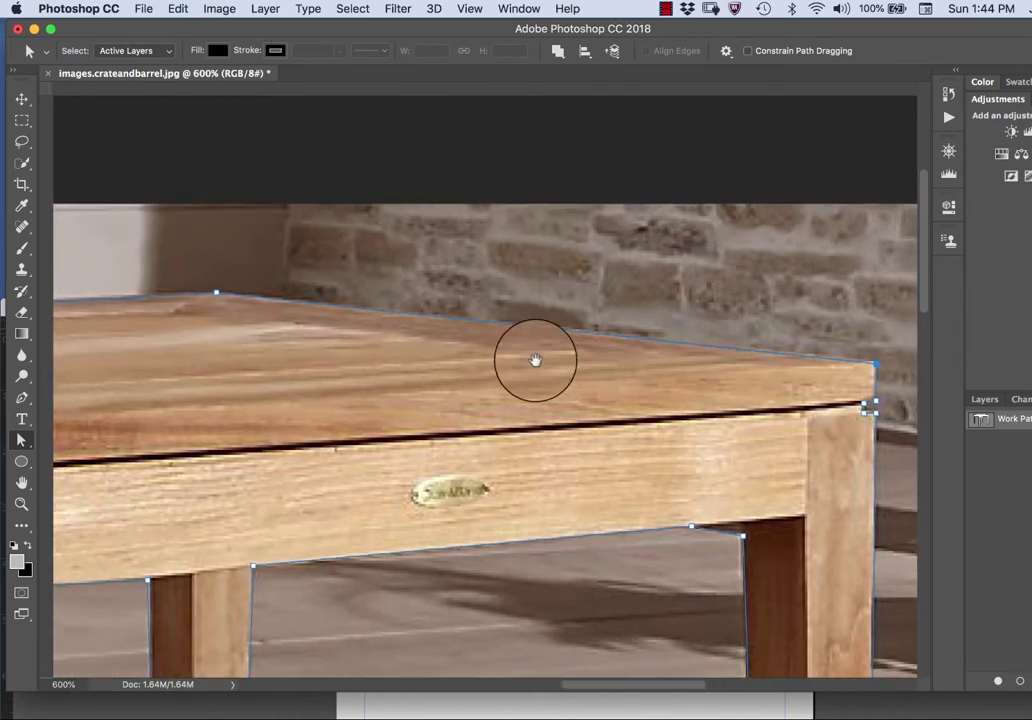
{"action": "scroll", "coordinate": [578, 346], "scroll_direction": "left", "scroll_amount": 15}
{"action": "scroll", "coordinate": [578, 346], "scroll_direction": "down", "scroll_amount": 4}
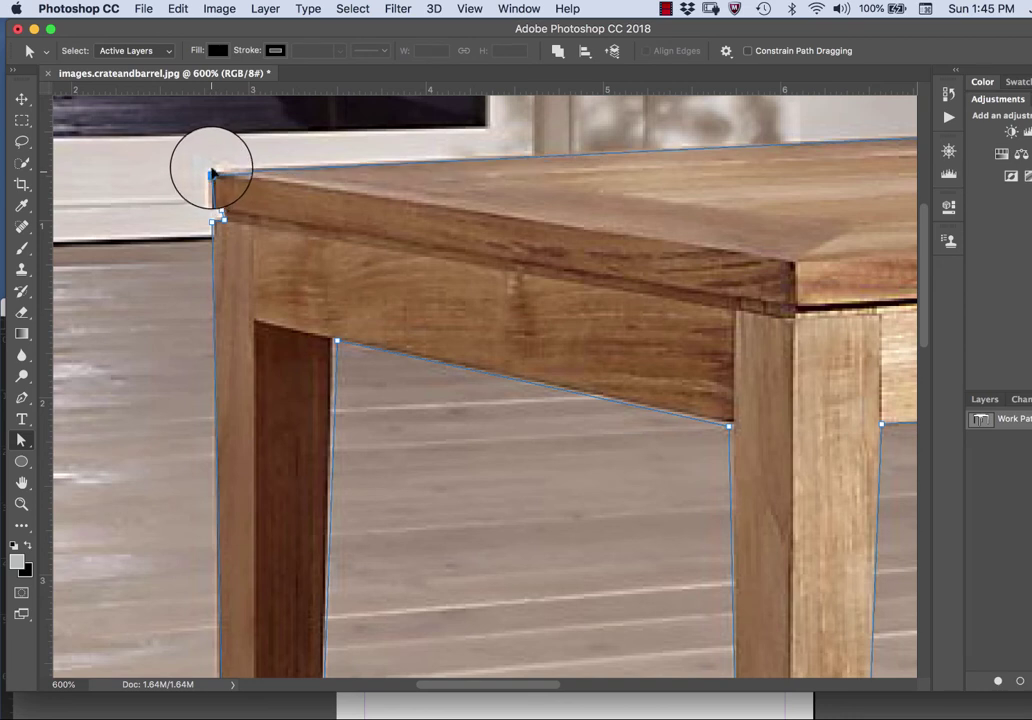
{"action": "left_click_drag", "start_coordinate": [212, 172], "coordinate": [217, 175]}
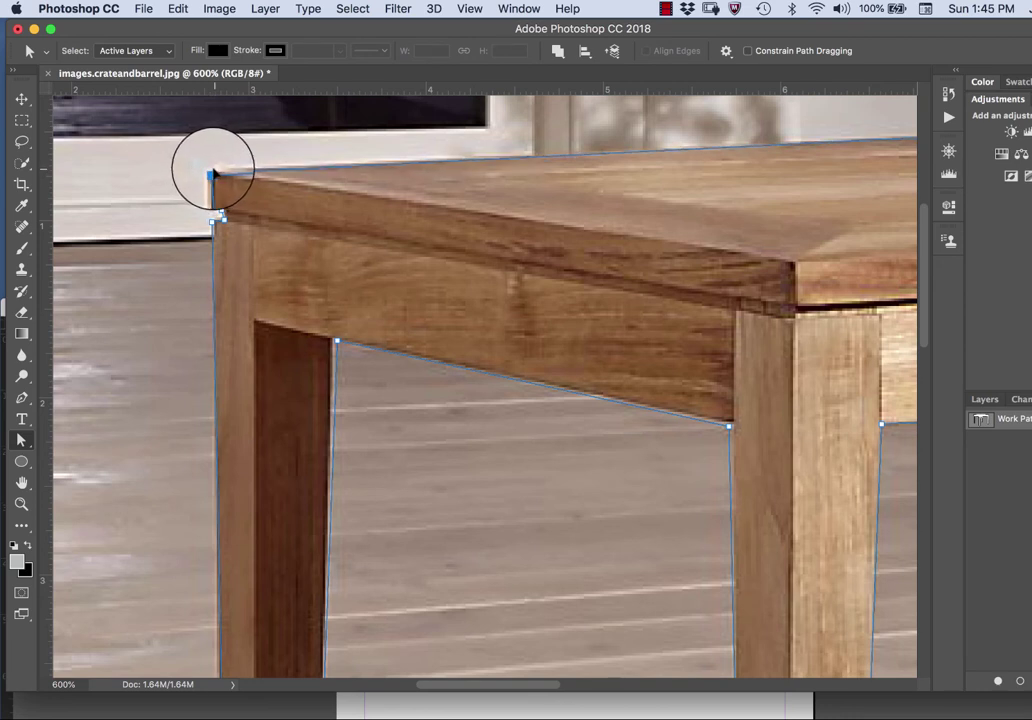
{"action": "left_click", "coordinate": [222, 215]}
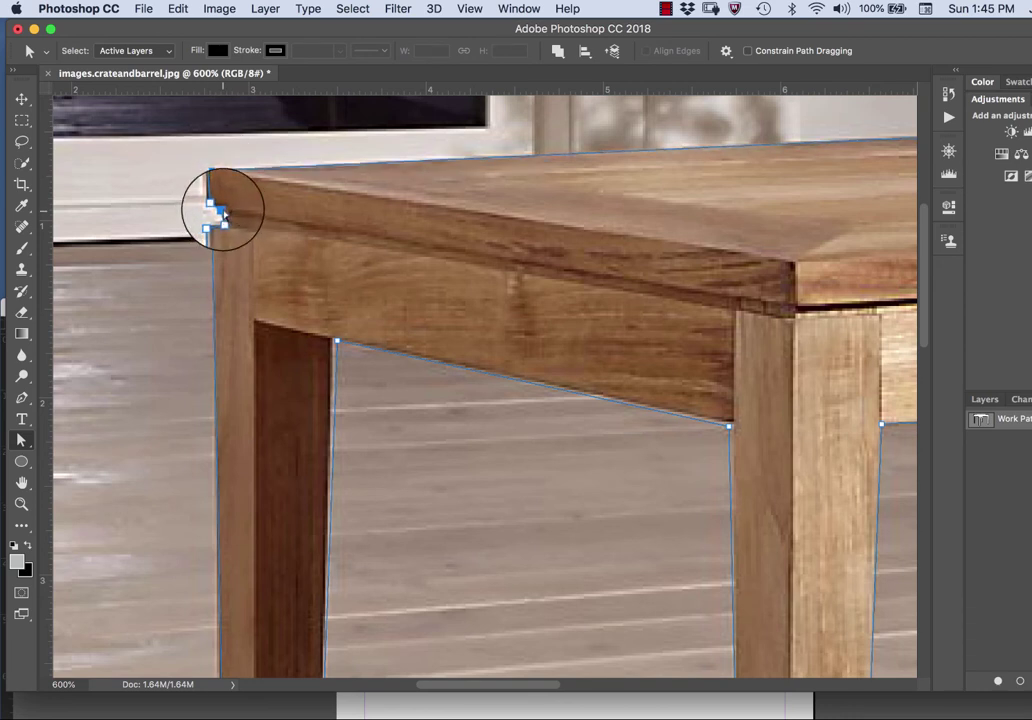
{"action": "left_click_drag", "start_coordinate": [224, 214], "coordinate": [228, 219]}
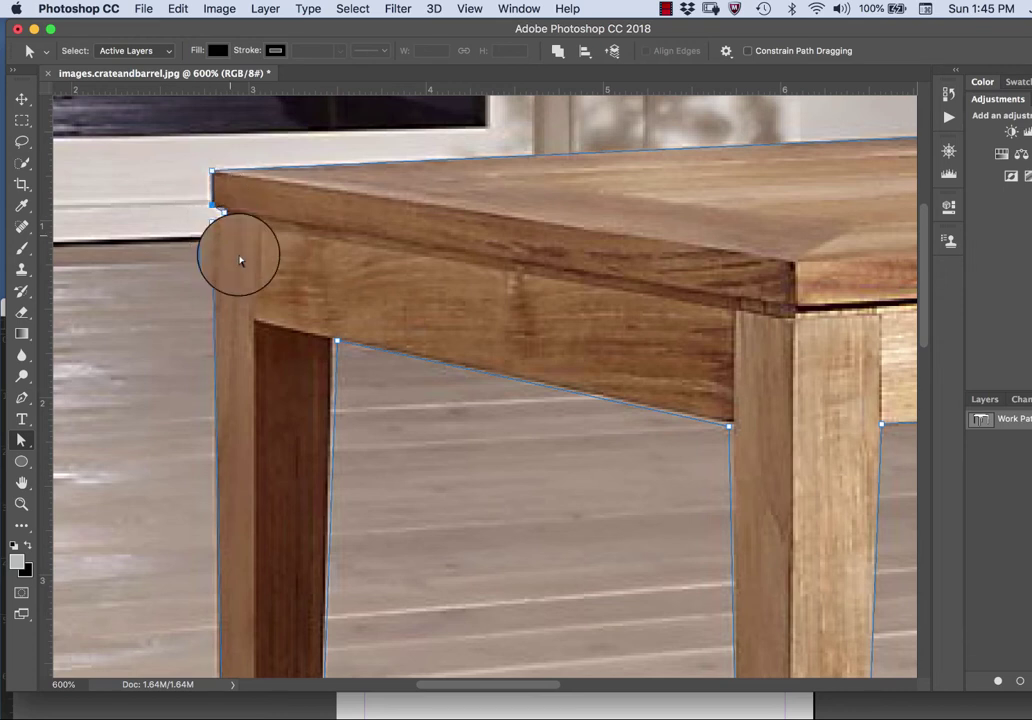
Refine the path's anchor points at the left leg's inner top and at the feet of the left and front legs.
{"action": "scroll", "coordinate": [255, 340], "scroll_direction": "down", "scroll_amount": 4}
{"action": "left_click_drag", "start_coordinate": [354, 246], "coordinate": [348, 252]}
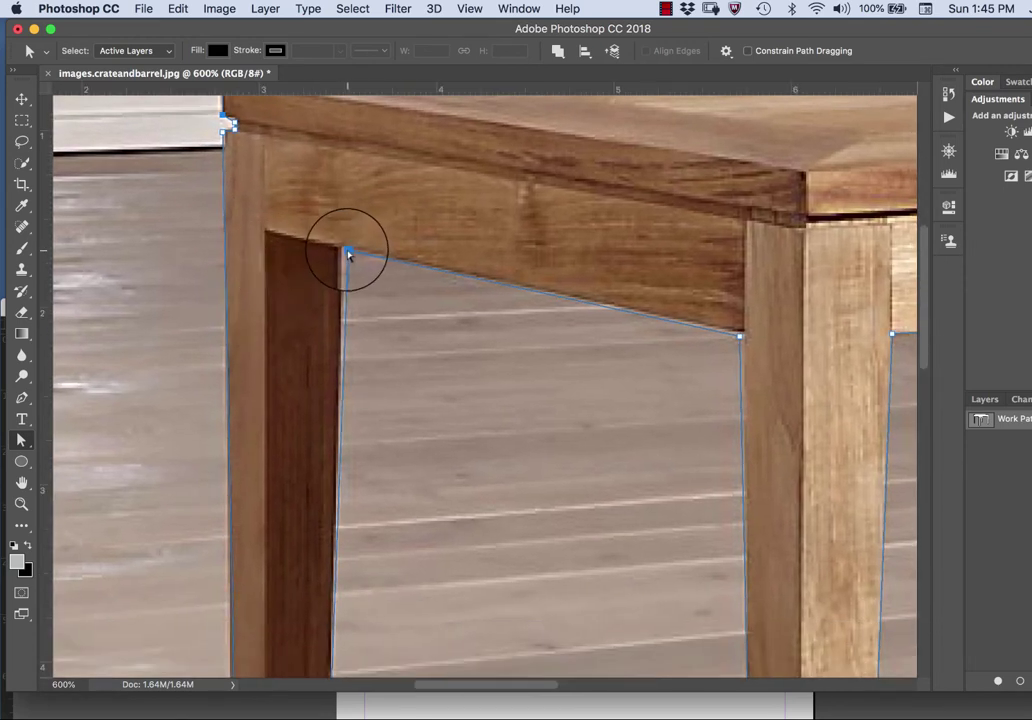
{"action": "scroll", "coordinate": [316, 306], "scroll_direction": "down", "scroll_amount": 10}
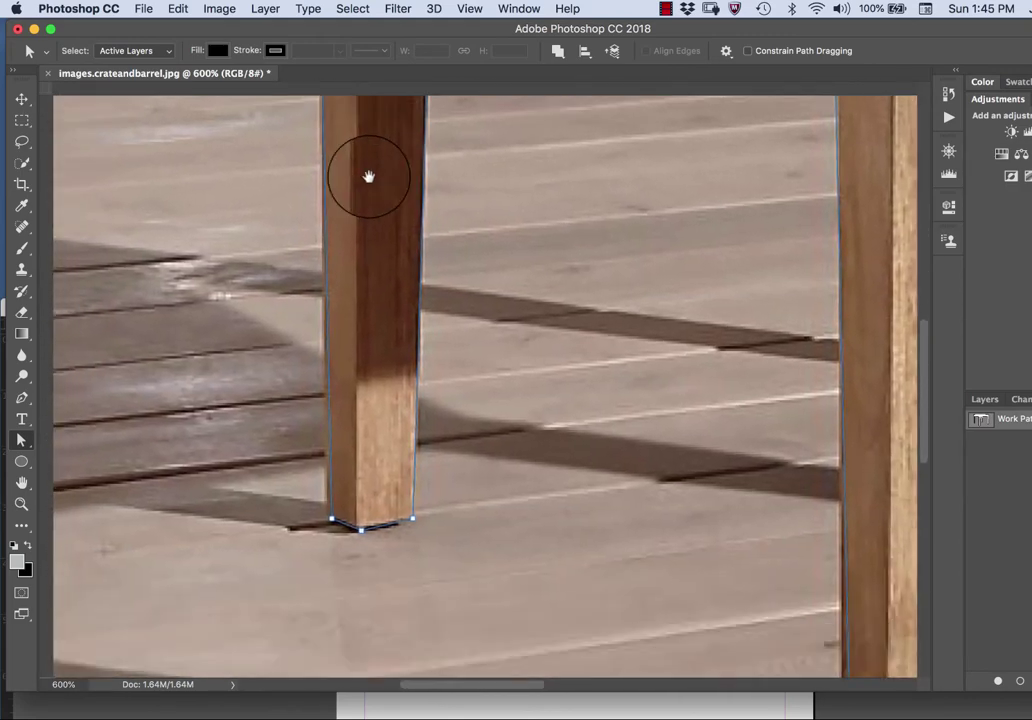
{"action": "scroll", "coordinate": [340, 290], "scroll_direction": "down", "scroll_amount": 3}
{"action": "left_click", "coordinate": [340, 440]}
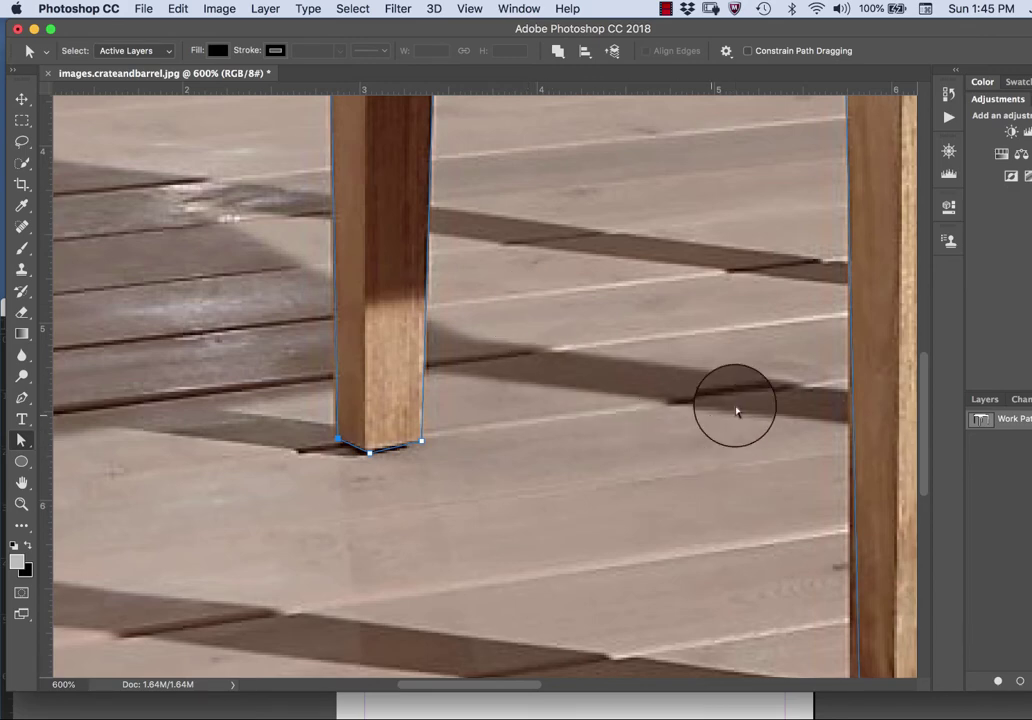
{"action": "left_click_drag", "start_coordinate": [727, 503], "coordinate": [440, 260]}
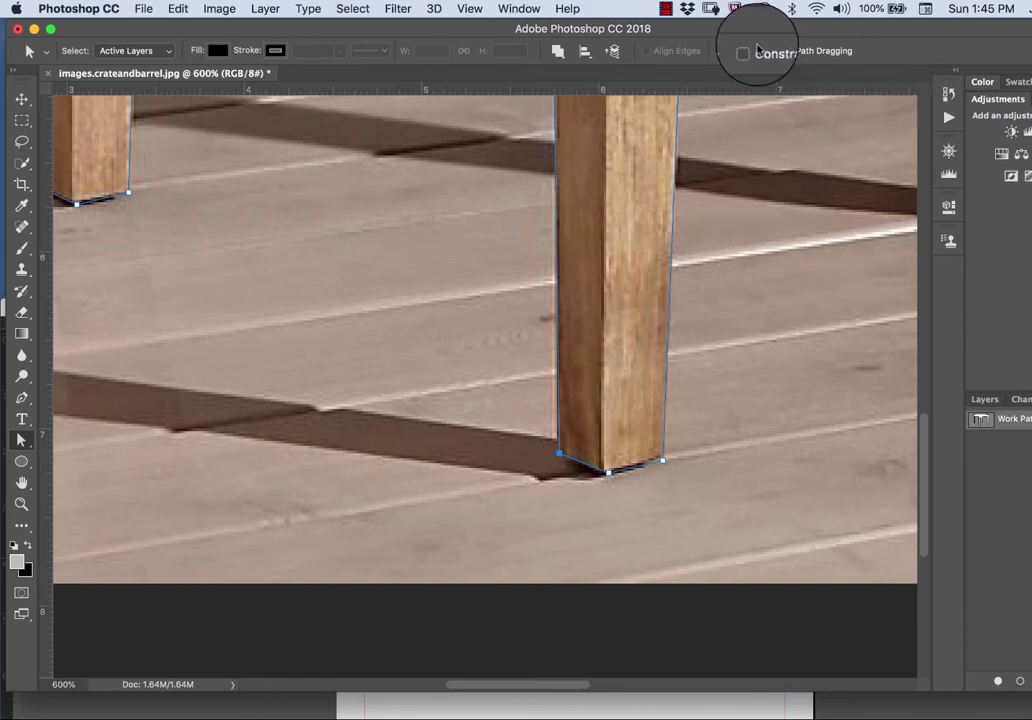
Save the table's work path permanently under the name Path 1.
{"action": "left_click_drag", "start_coordinate": [794, 29], "coordinate": [783, 29]}
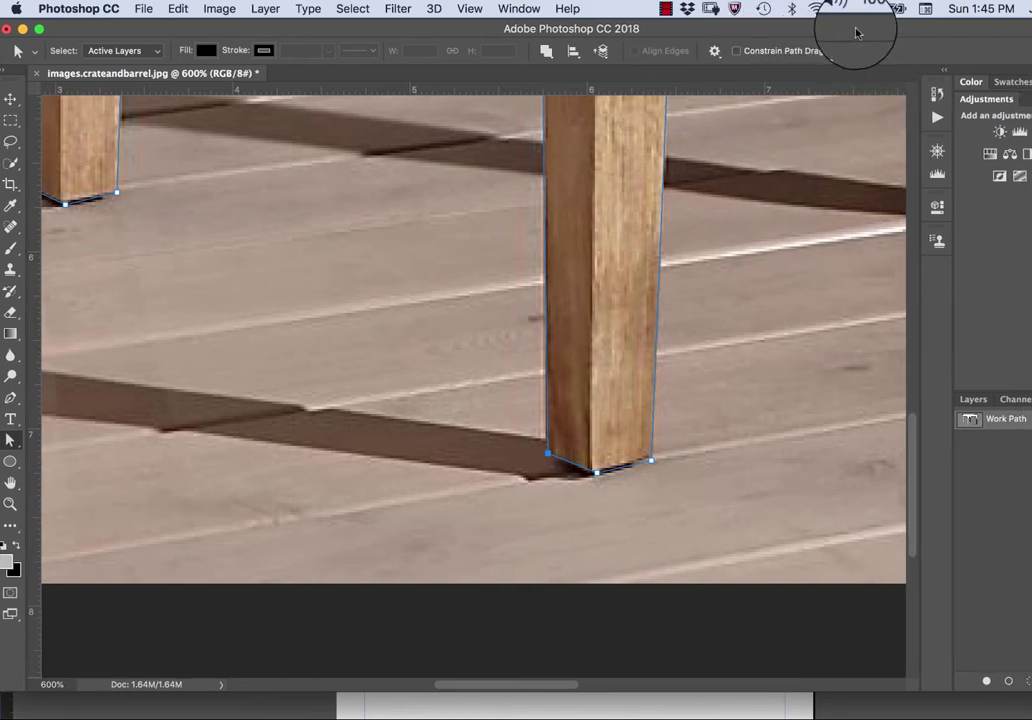
{"action": "left_click_drag", "start_coordinate": [856, 33], "coordinate": [684, 33]}
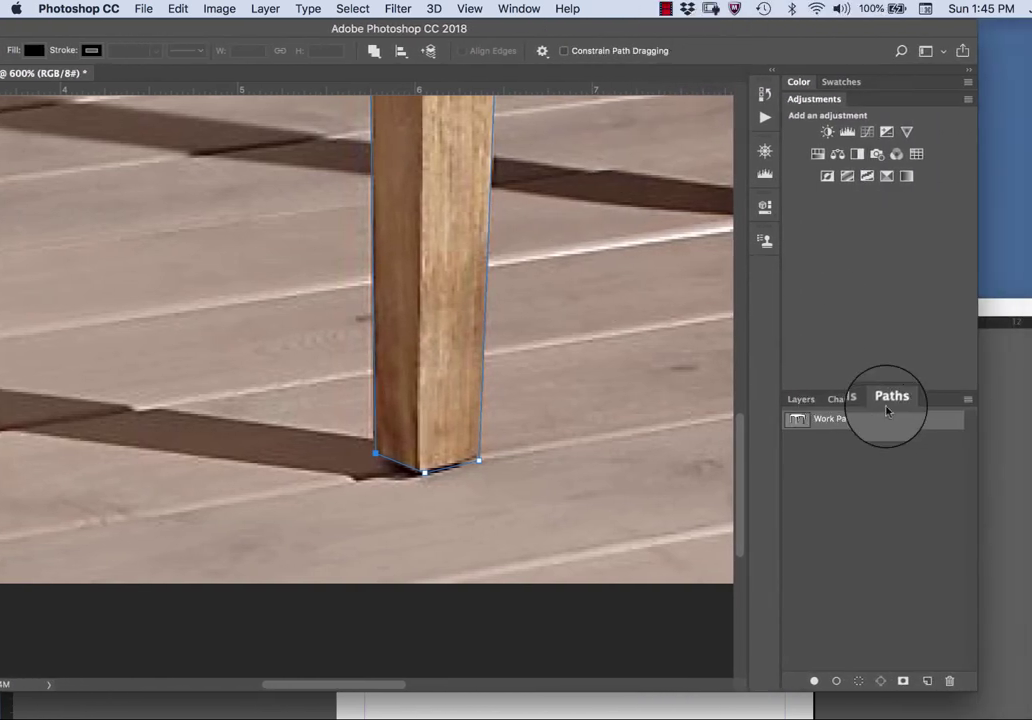
{"action": "double_click", "coordinate": [845, 419]}
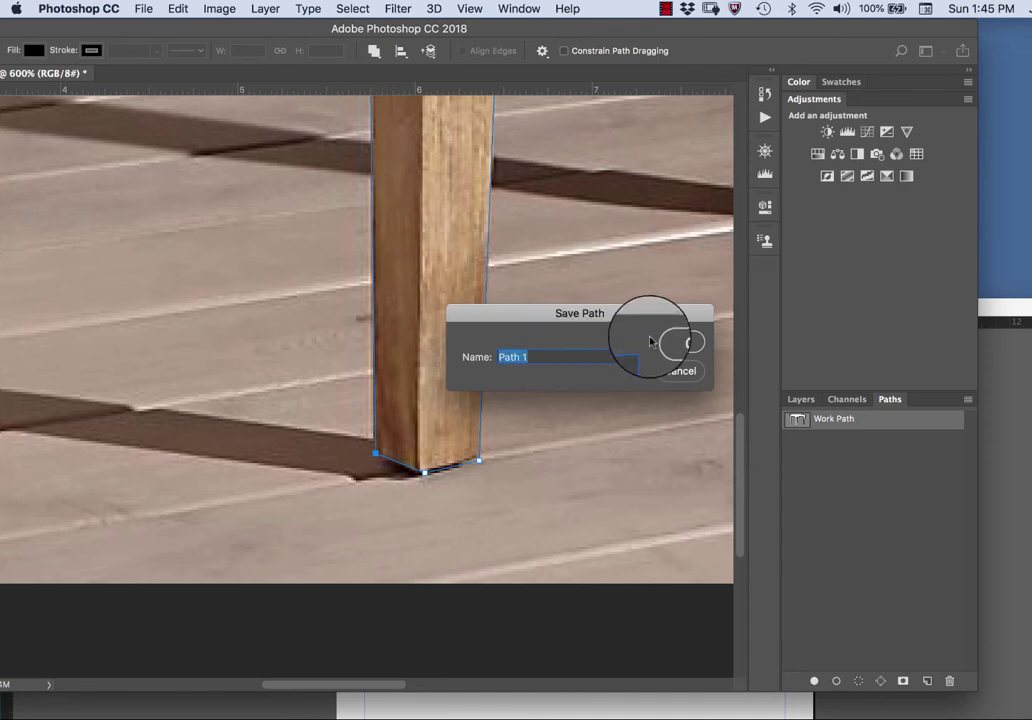
{"action": "left_click", "coordinate": [681, 342]}
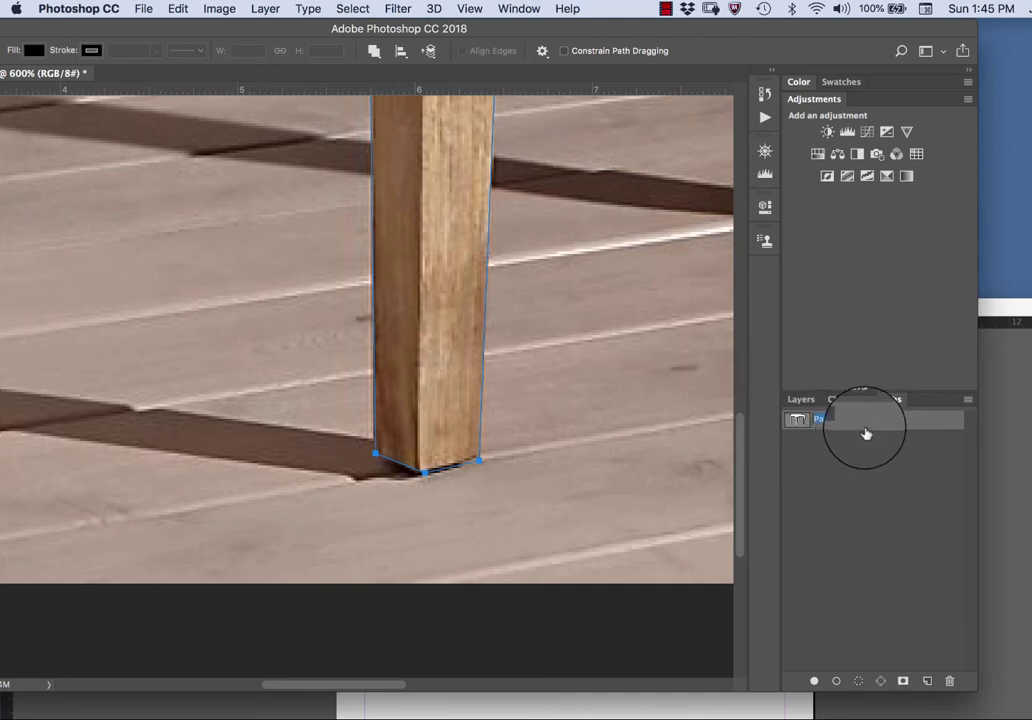
Define Path 1 as the image's clipping path, leaving the flatness value blank.
{"action": "left_click", "coordinate": [967, 400]}
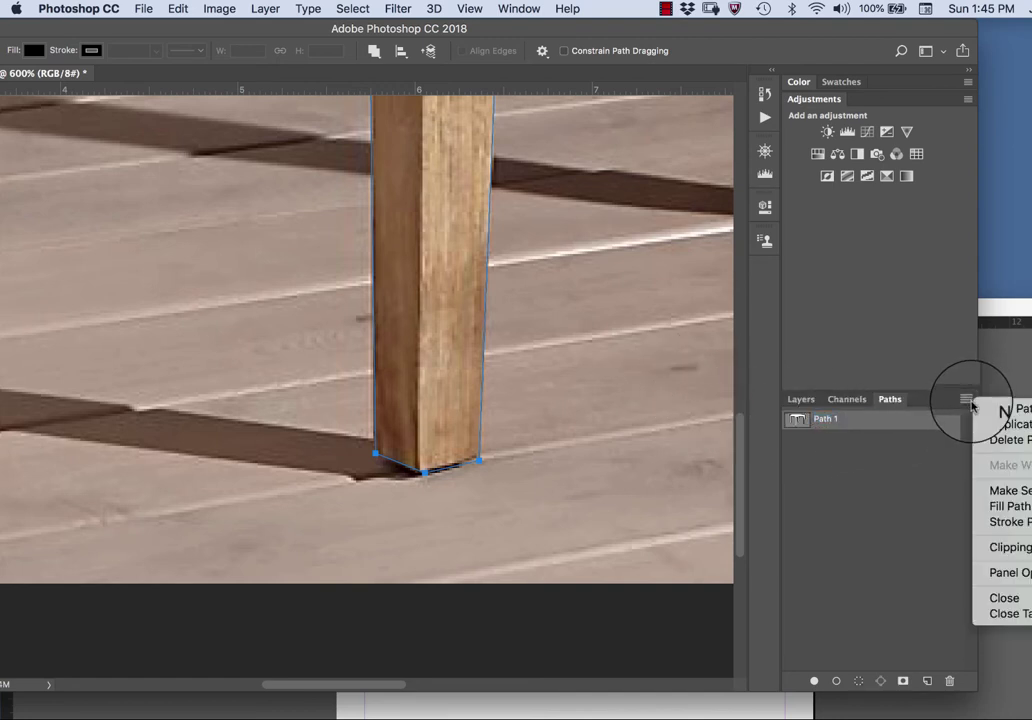
{"action": "left_click", "coordinate": [998, 550]}
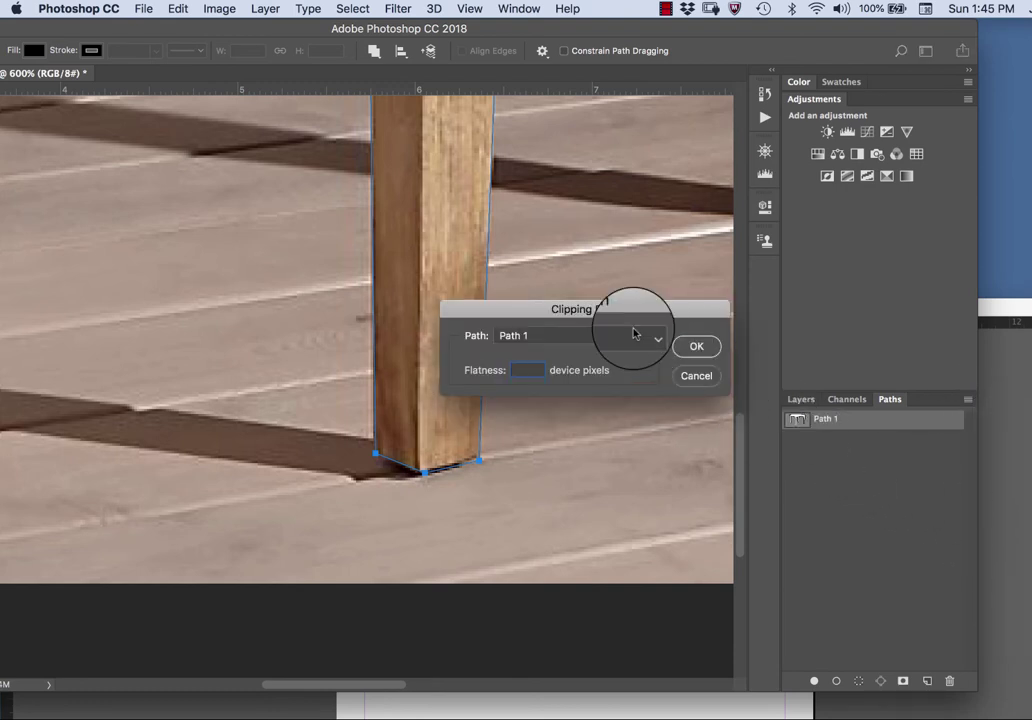
{"action": "left_click", "coordinate": [697, 348]}
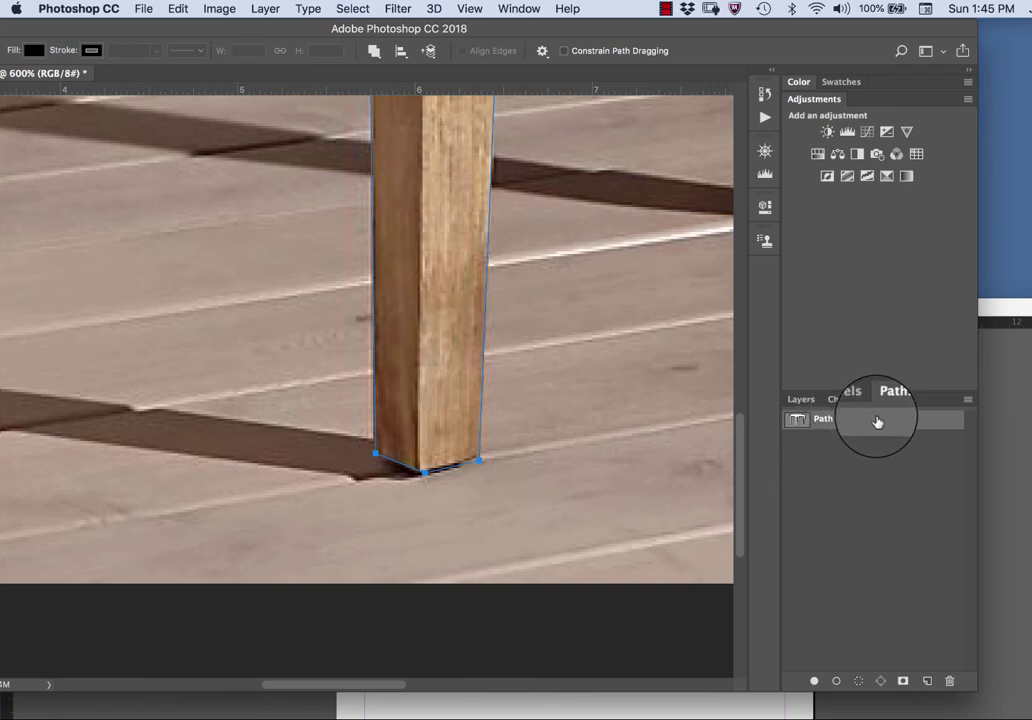
{"action": "left_click", "coordinate": [967, 400]}
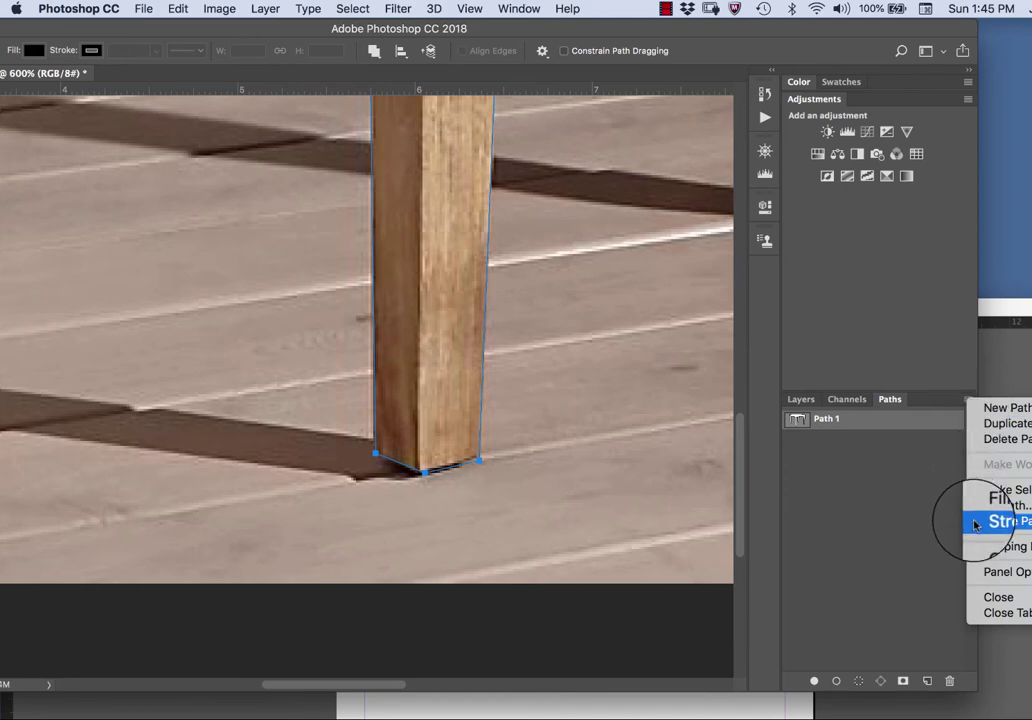
{"action": "left_click", "coordinate": [887, 401]}
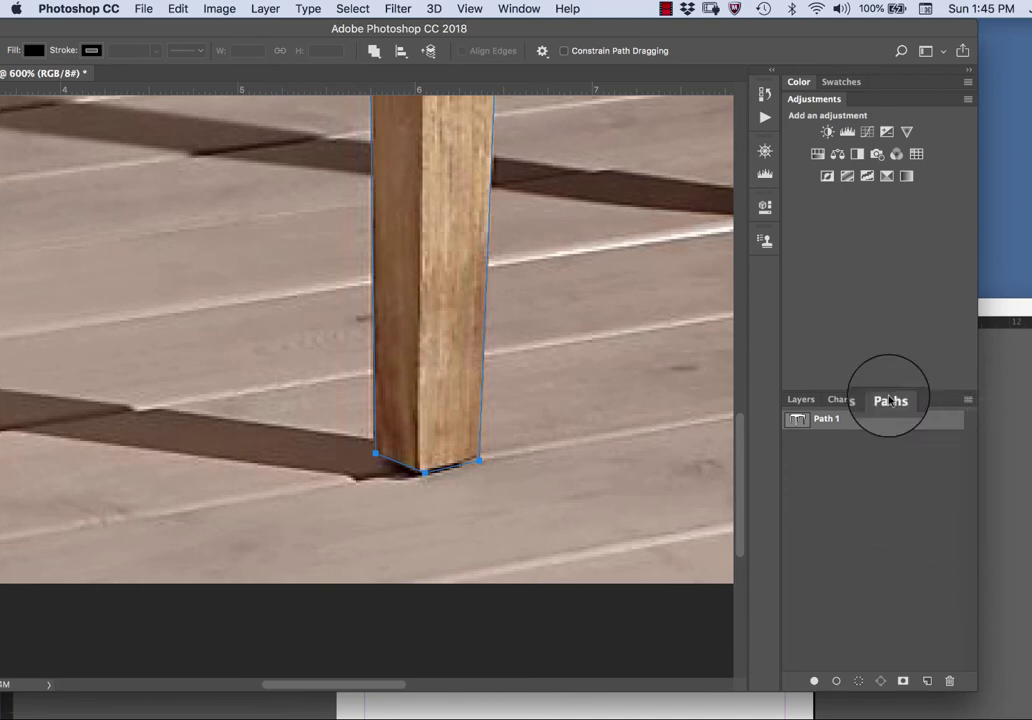
Save the image to the Desktop as table.psd in Photoshop format.
{"action": "left_click_drag", "start_coordinate": [283, 30], "coordinate": [458, 41]}
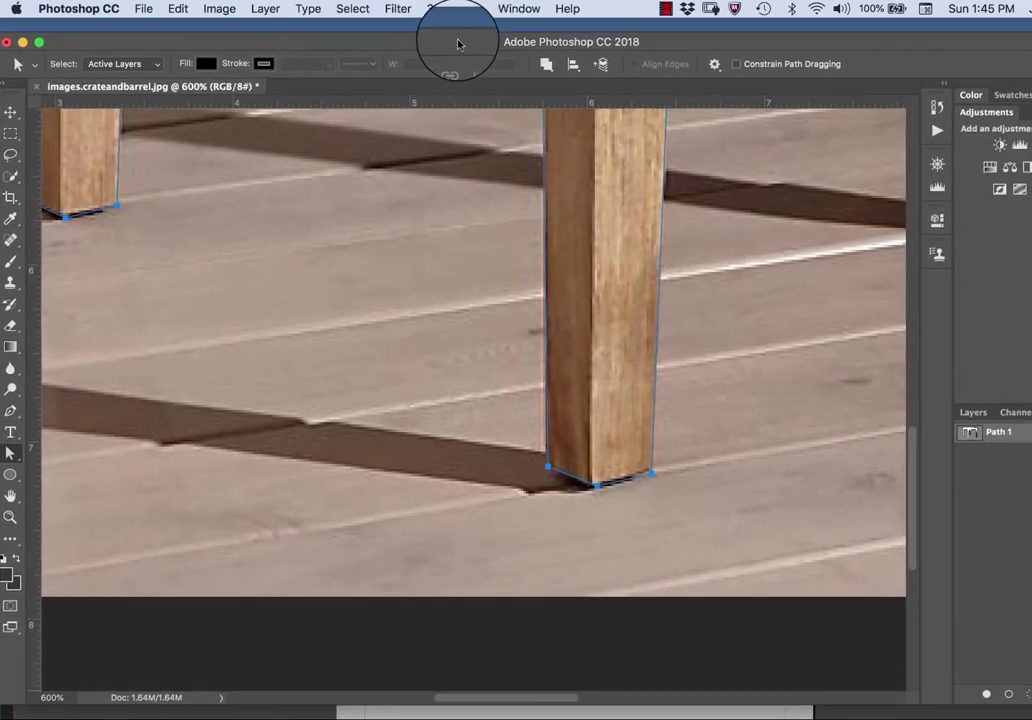
{"action": "left_click", "coordinate": [143, 9]}
{"action": "left_click", "coordinate": [185, 179]}
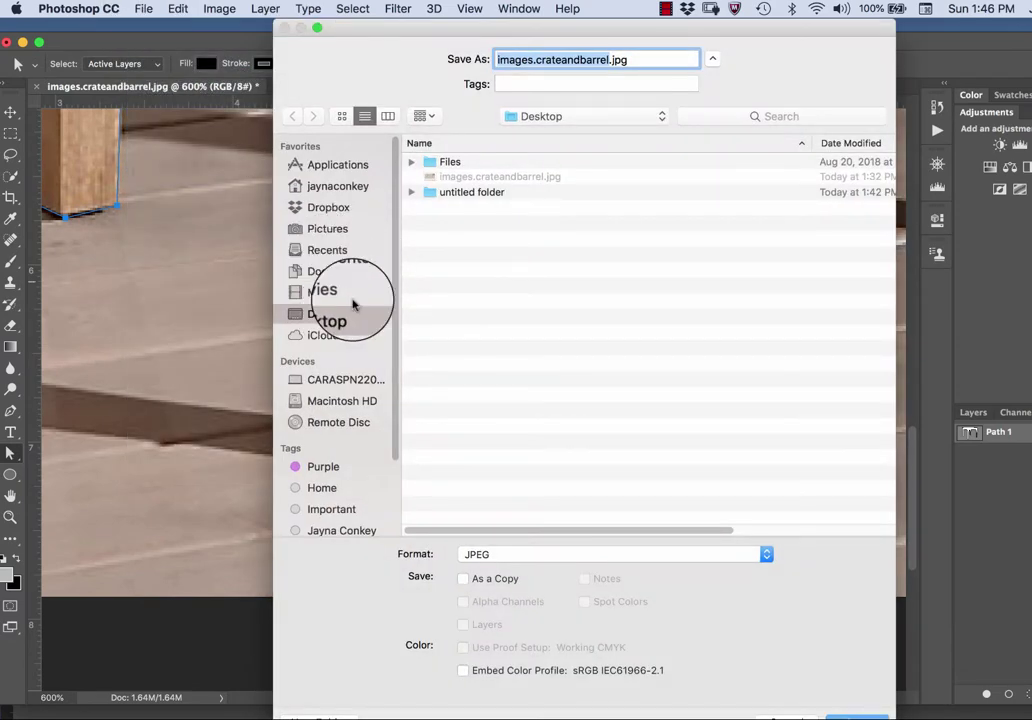
{"action": "type", "text": "table"}
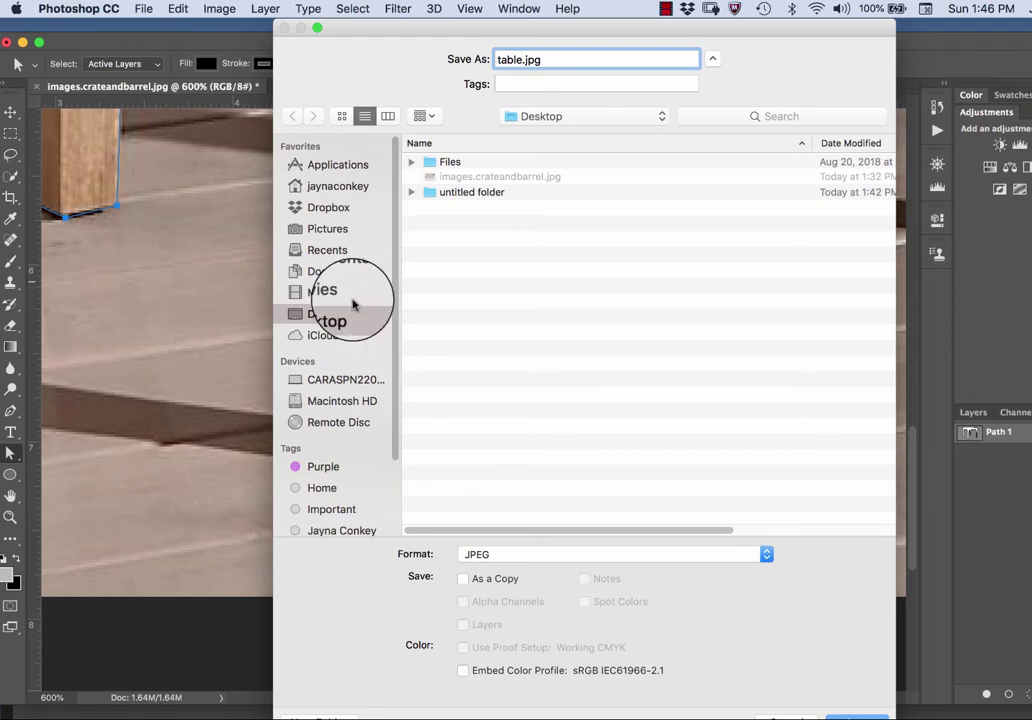
{"action": "left_click", "coordinate": [570, 555]}
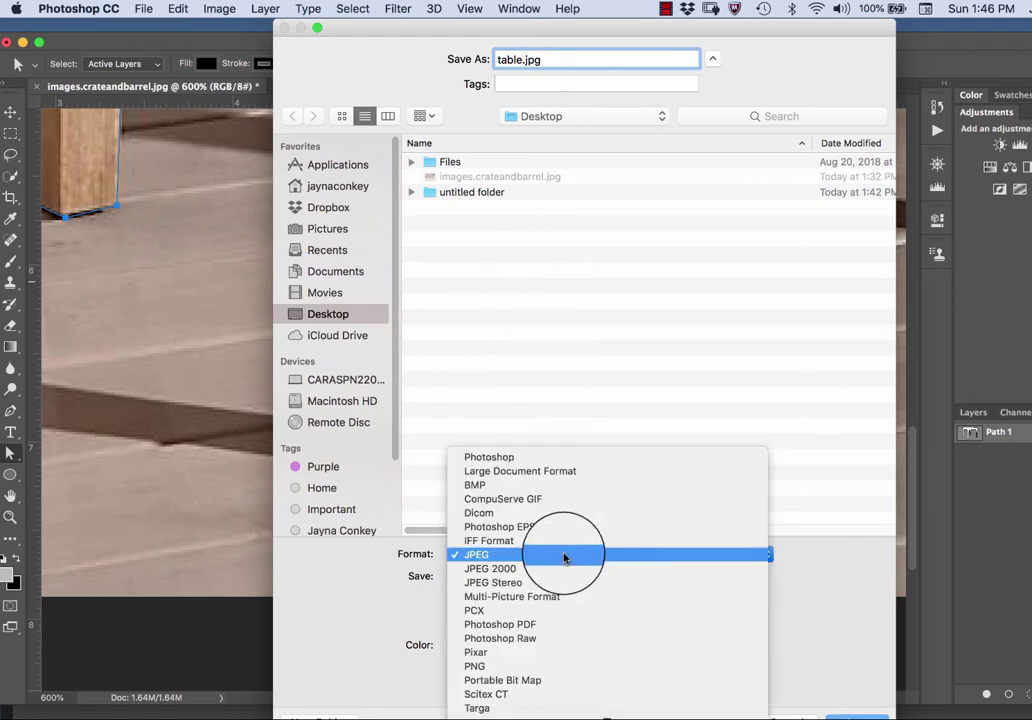
{"action": "left_click", "coordinate": [520, 459]}
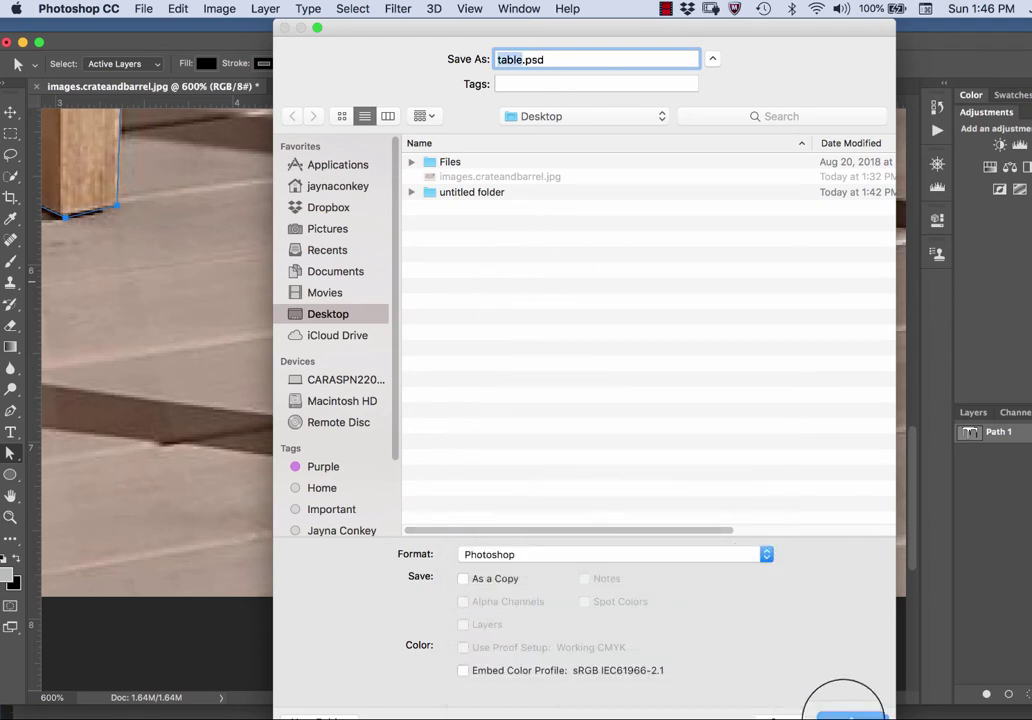
{"action": "left_click", "coordinate": [849, 714]}
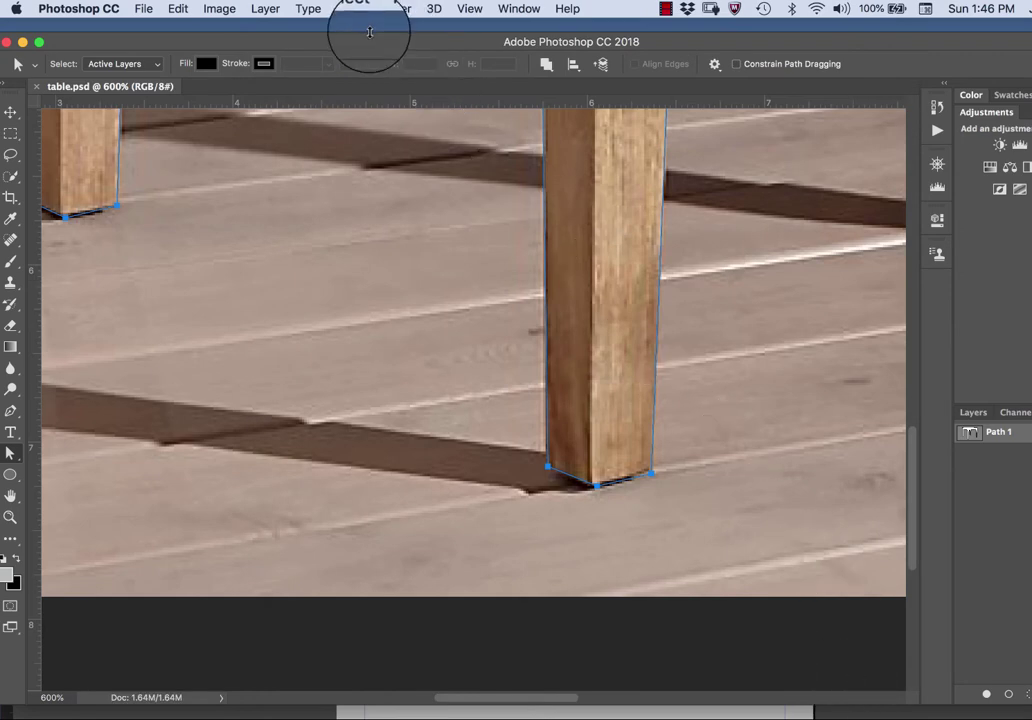
Switch to the InDesign document and place table.psd from the Desktop below the text frame, about 4.73 by 3.78 in.
{"action": "left_click_drag", "start_coordinate": [367, 41], "coordinate": [654, 55]}
{"action": "left_click", "coordinate": [203, 342]}
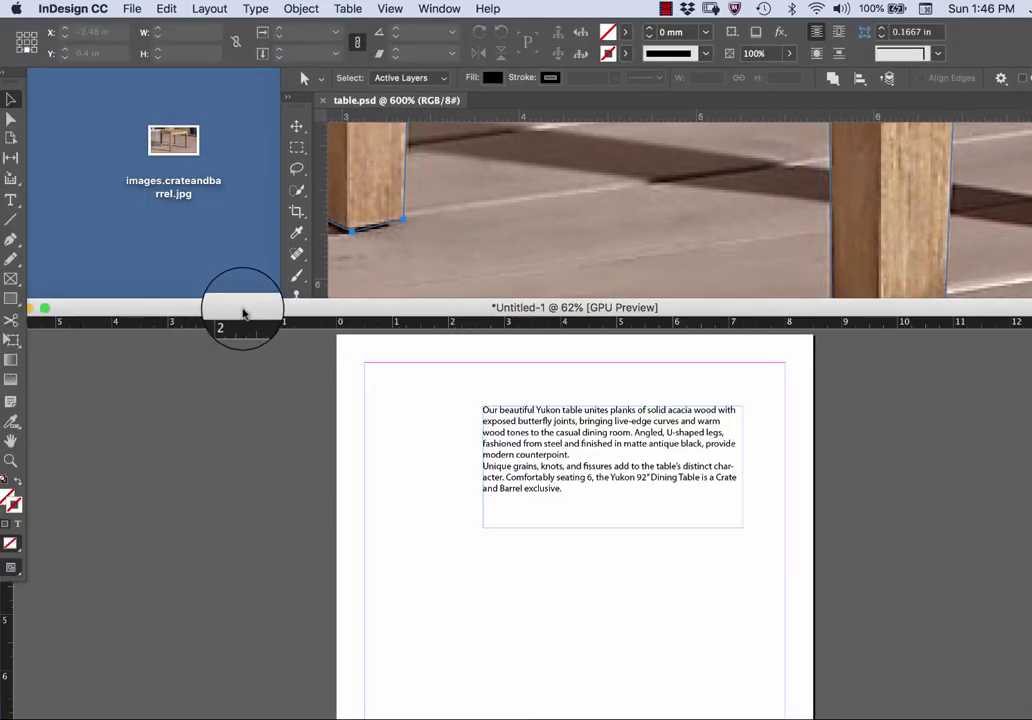
{"action": "left_click_drag", "start_coordinate": [242, 313], "coordinate": [265, 78]}
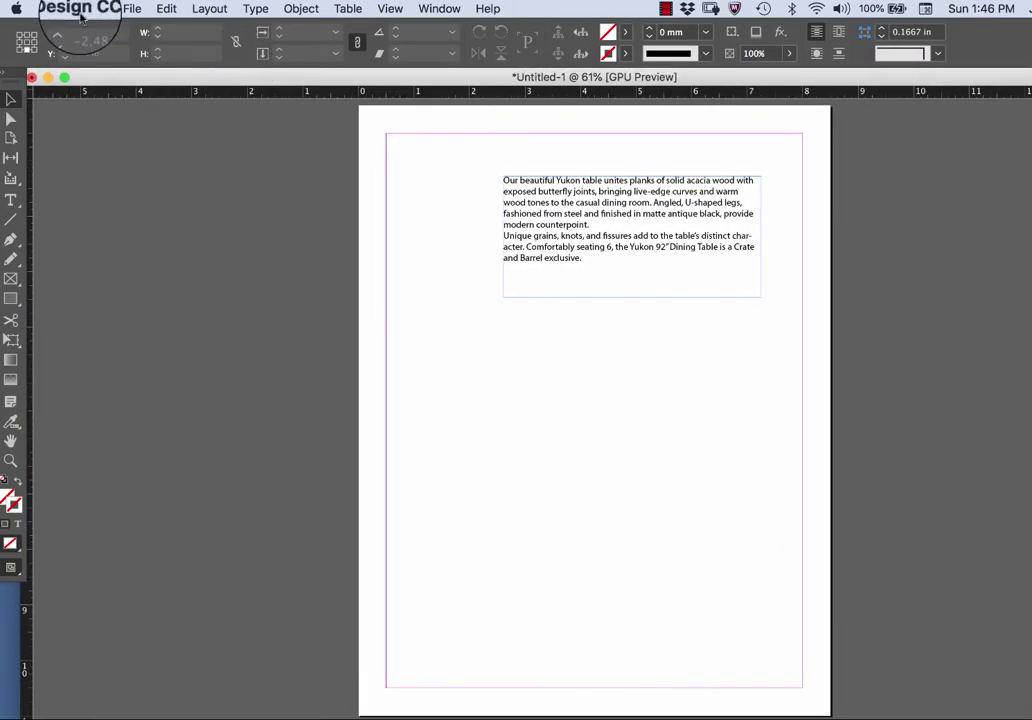
{"action": "left_click", "coordinate": [131, 8]}
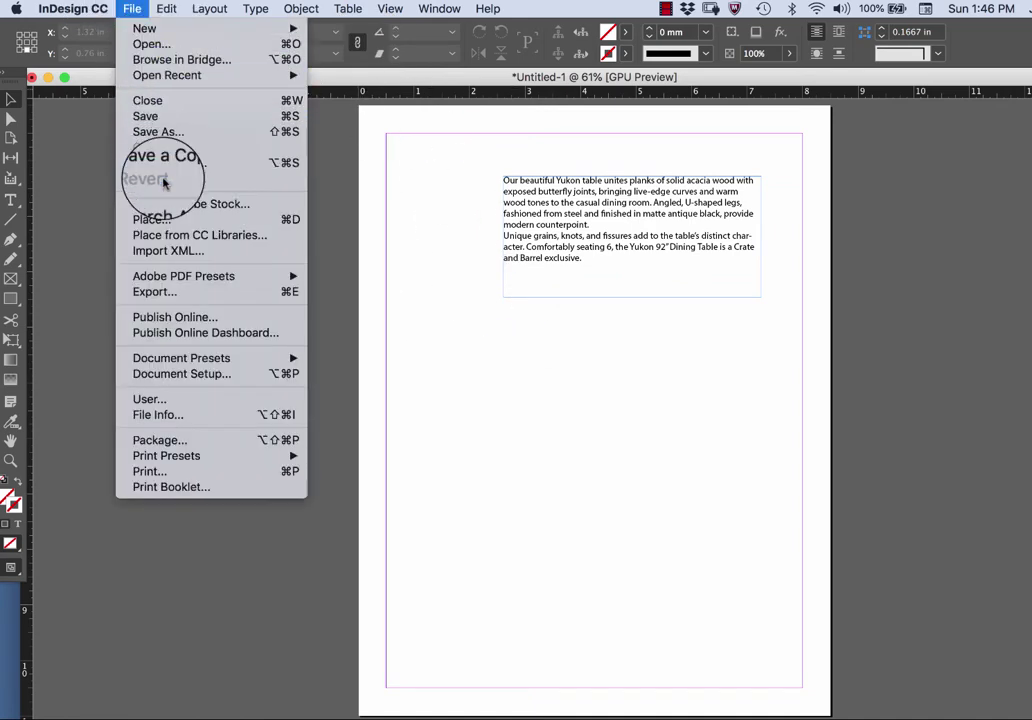
{"action": "left_click", "coordinate": [168, 224]}
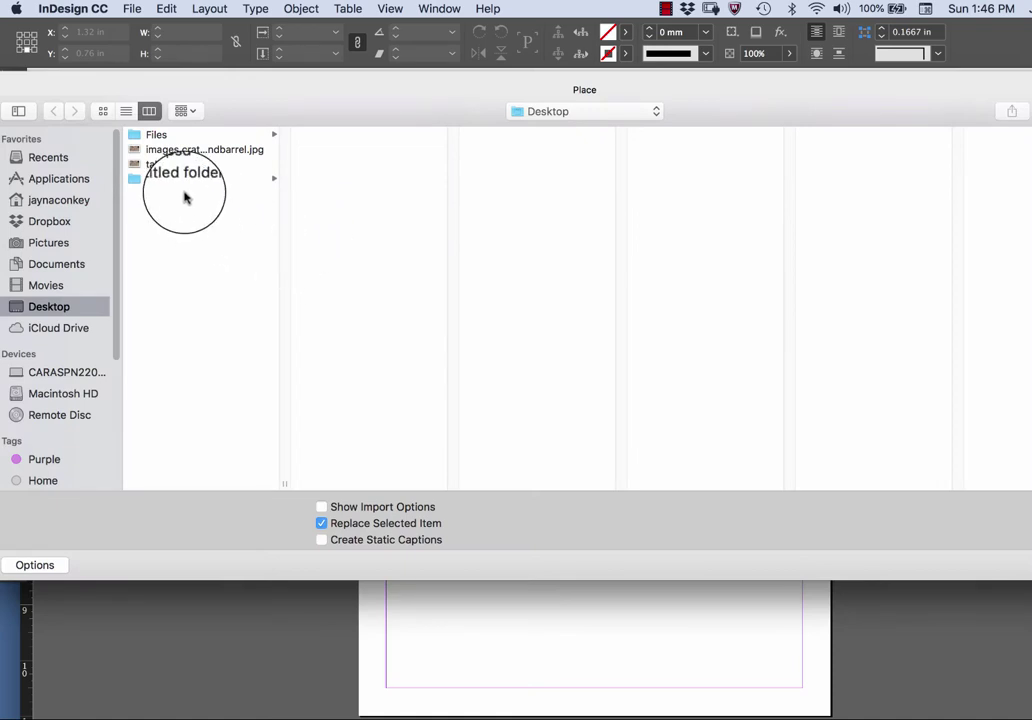
{"action": "left_click", "coordinate": [163, 164]}
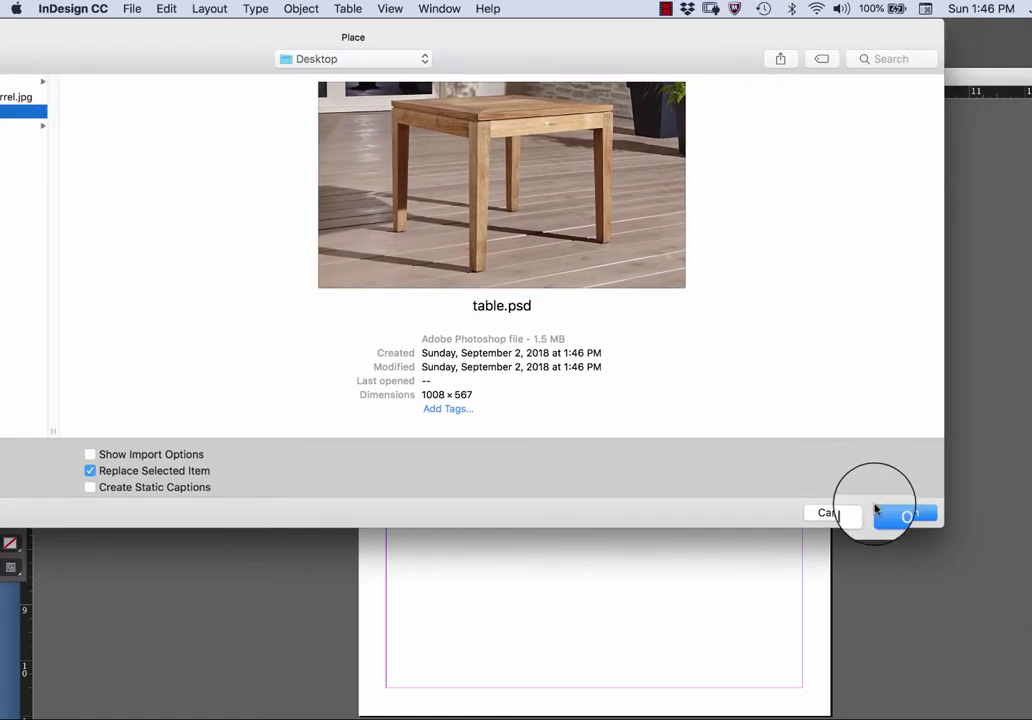
{"action": "left_click", "coordinate": [918, 518]}
{"action": "left_click_drag", "start_coordinate": [432, 310], "coordinate": [698, 564]}
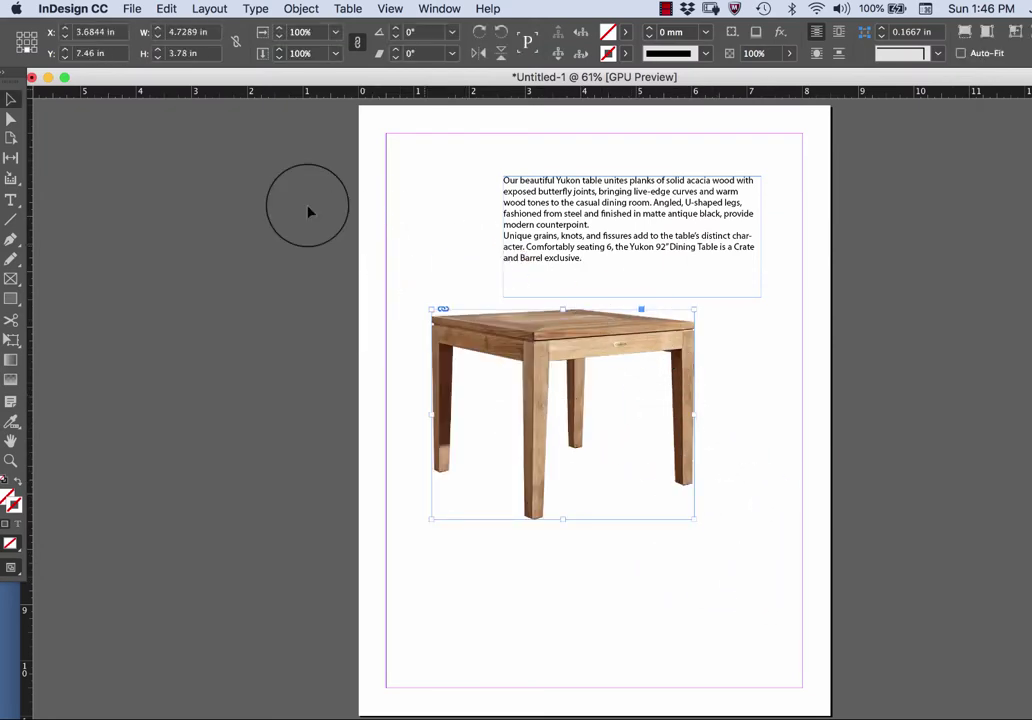
Move the placed table image up so that it overlaps the text frame.
{"action": "left_click_drag", "start_coordinate": [505, 347], "coordinate": [497, 212]}
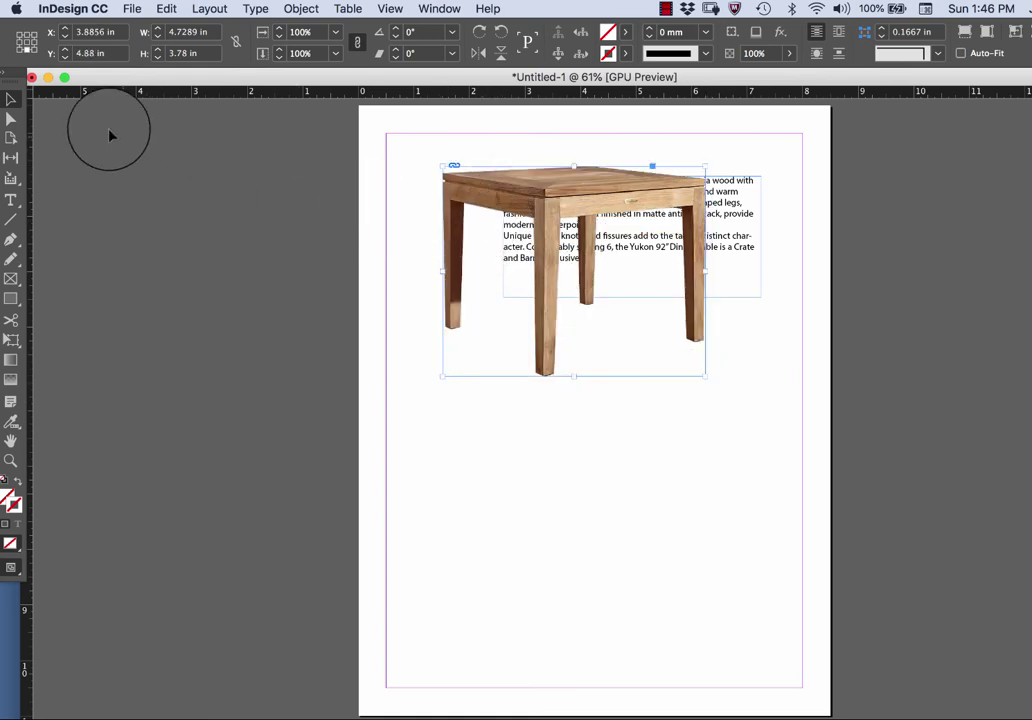
{"action": "left_click", "coordinate": [14, 122]}
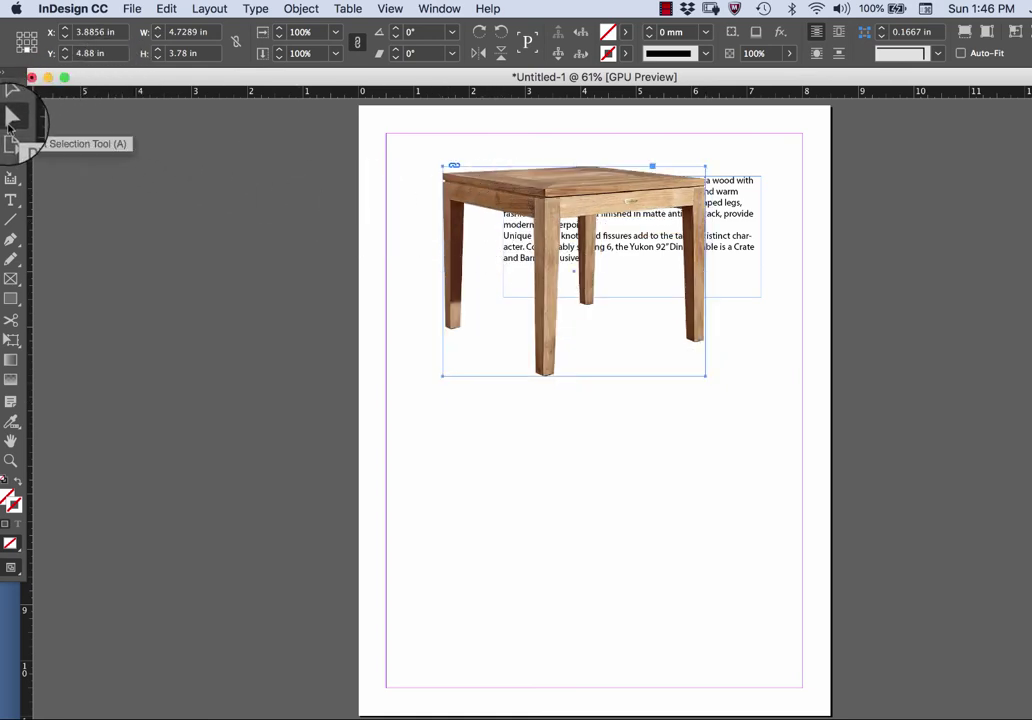
{"action": "left_click", "coordinate": [10, 97]}
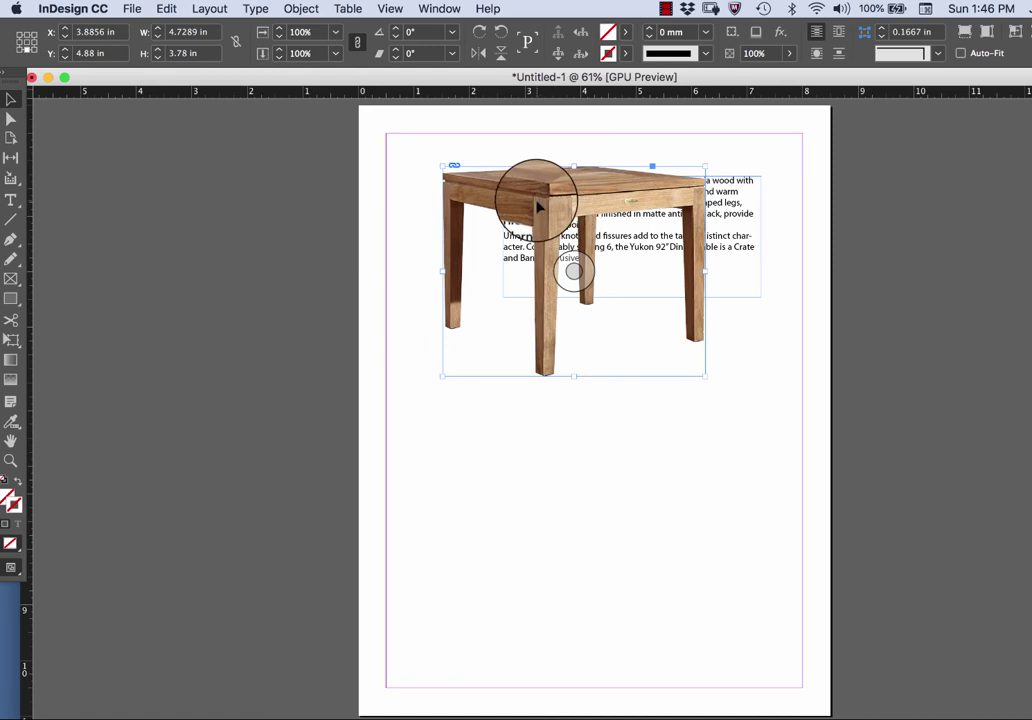
Move the table image below the paragraph, centred horizontally on the page at about X 4.25 in, Y 7.125 in.
{"action": "left_click_drag", "start_coordinate": [551, 201], "coordinate": [601, 312]}
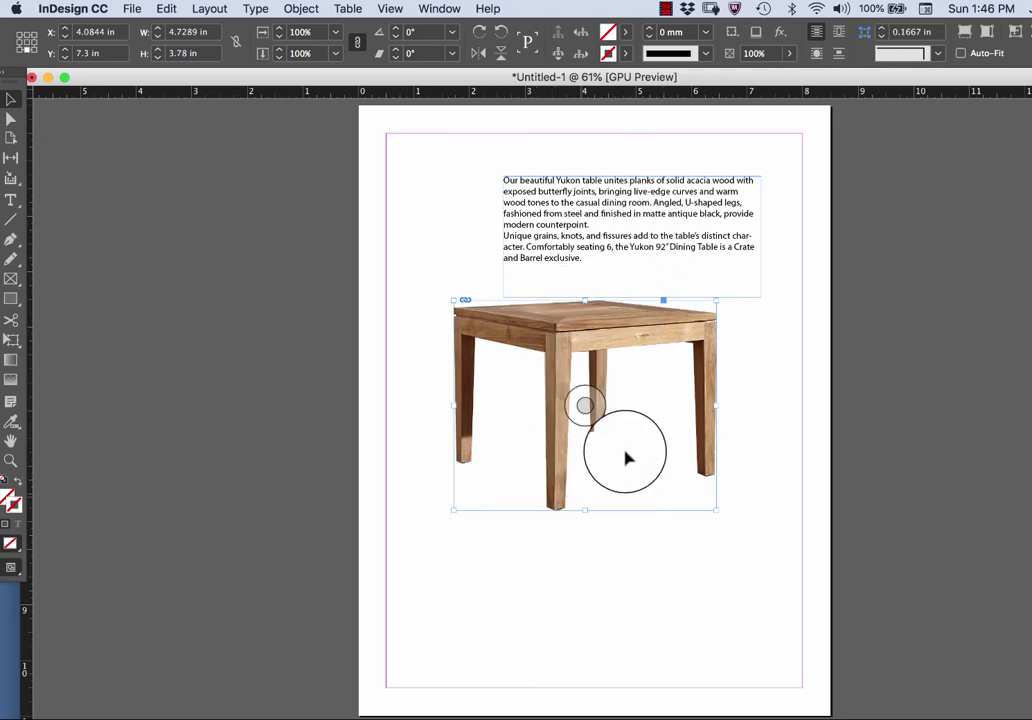
{"action": "left_click_drag", "start_coordinate": [551, 331], "coordinate": [562, 336]}
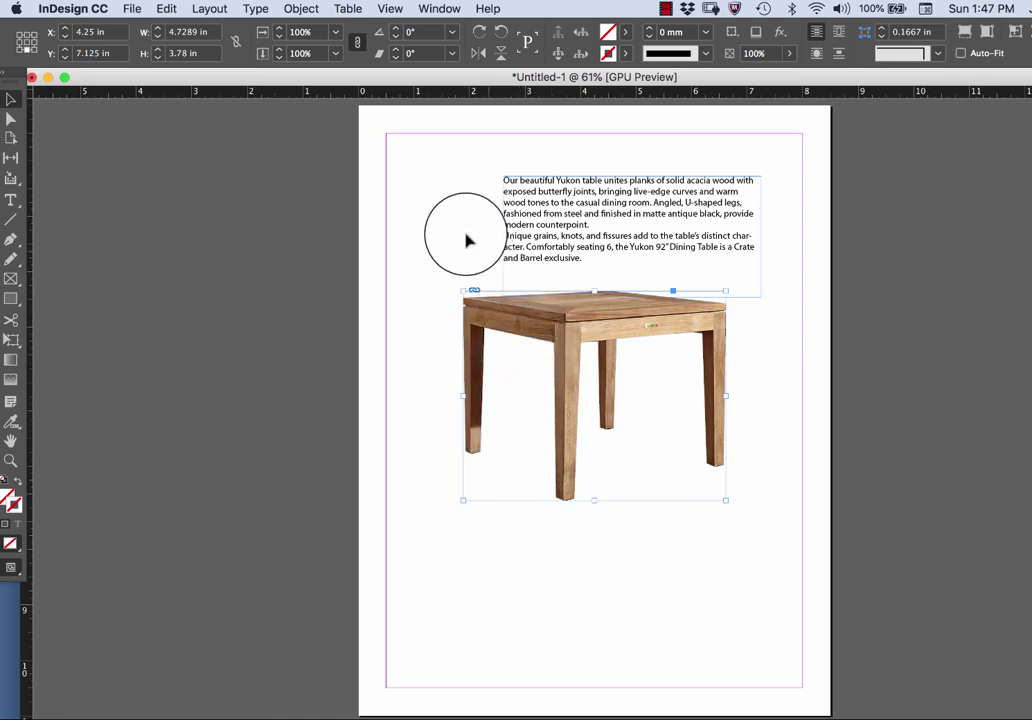
{"action": "left_click", "coordinate": [666, 12]}
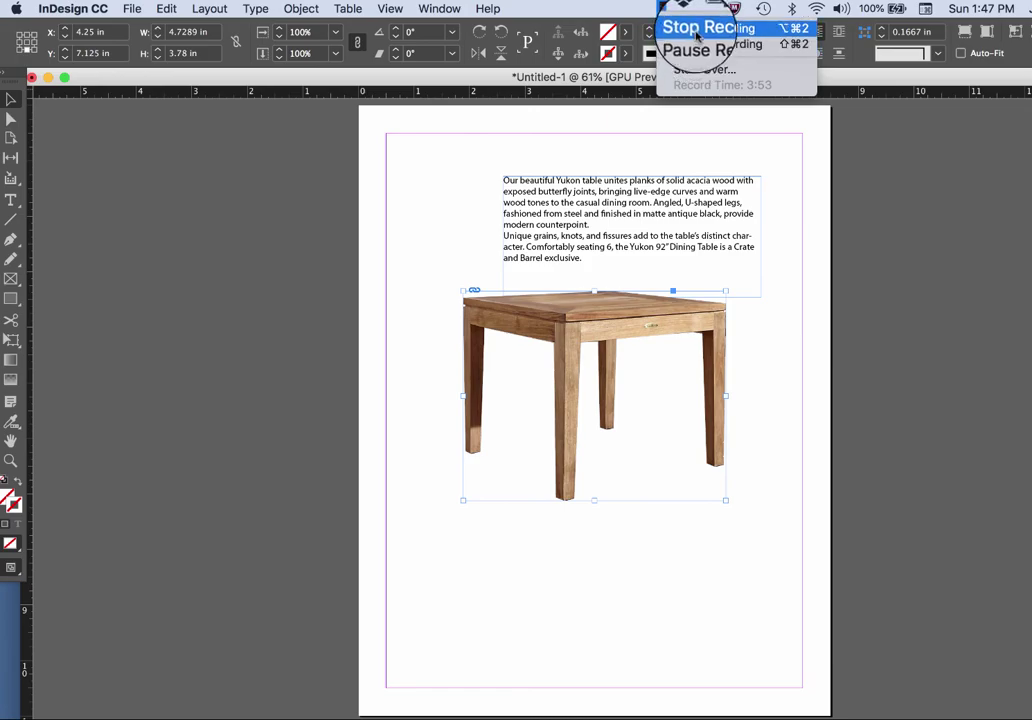